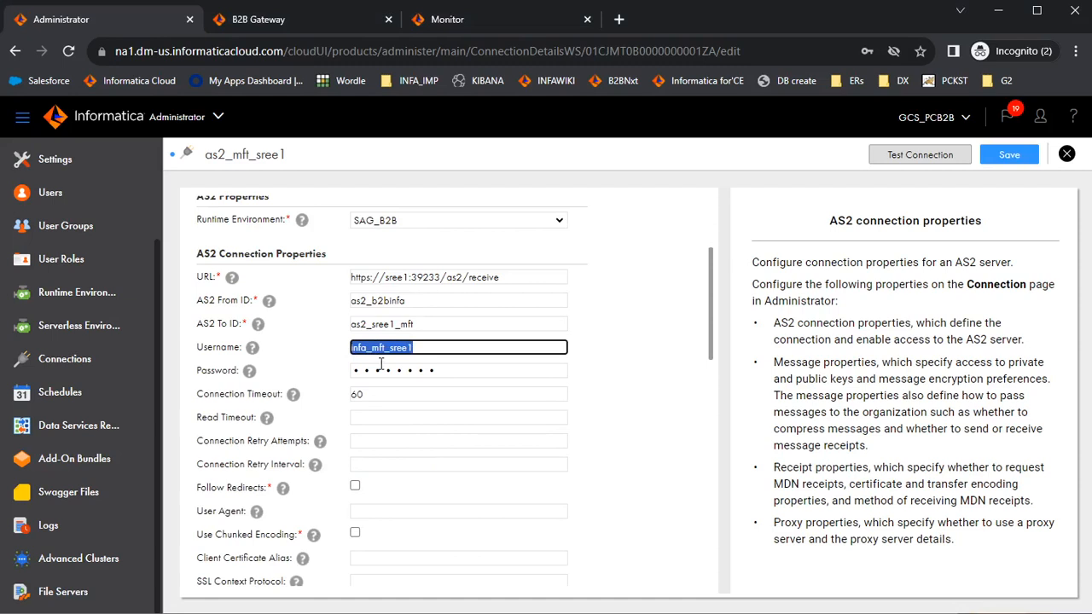
scroll(388, 371, "down", 4)
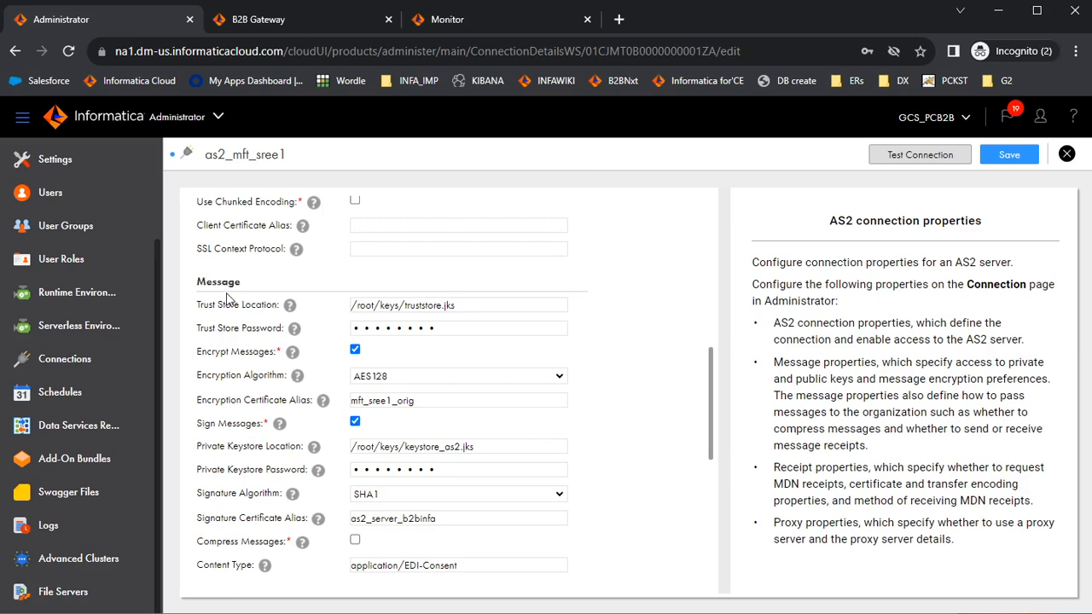
left_click_drag(458, 305, 355, 305)
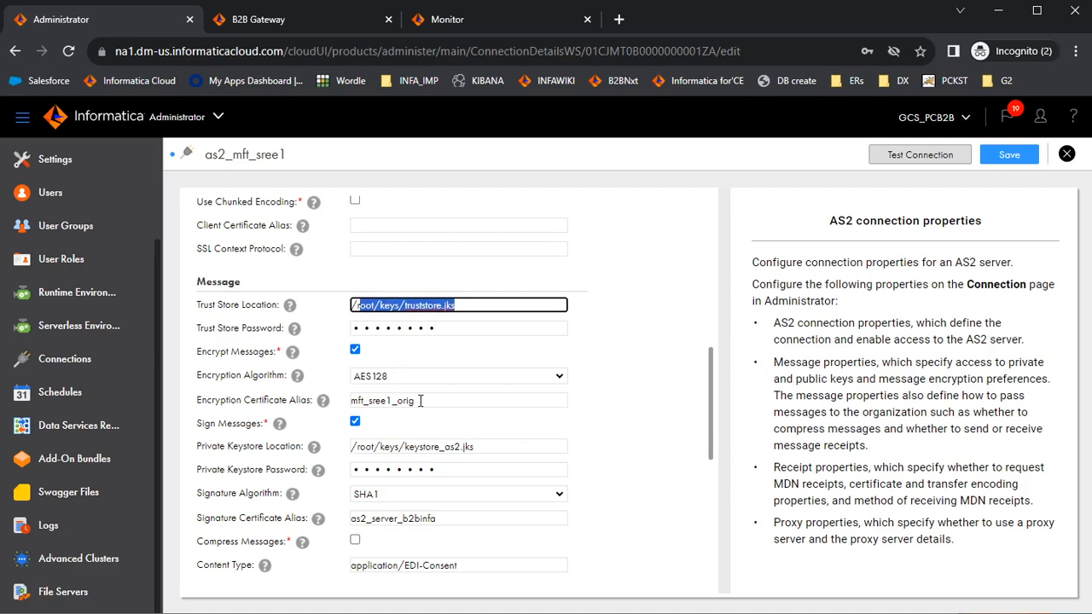
scroll(476, 495, "down", 4)
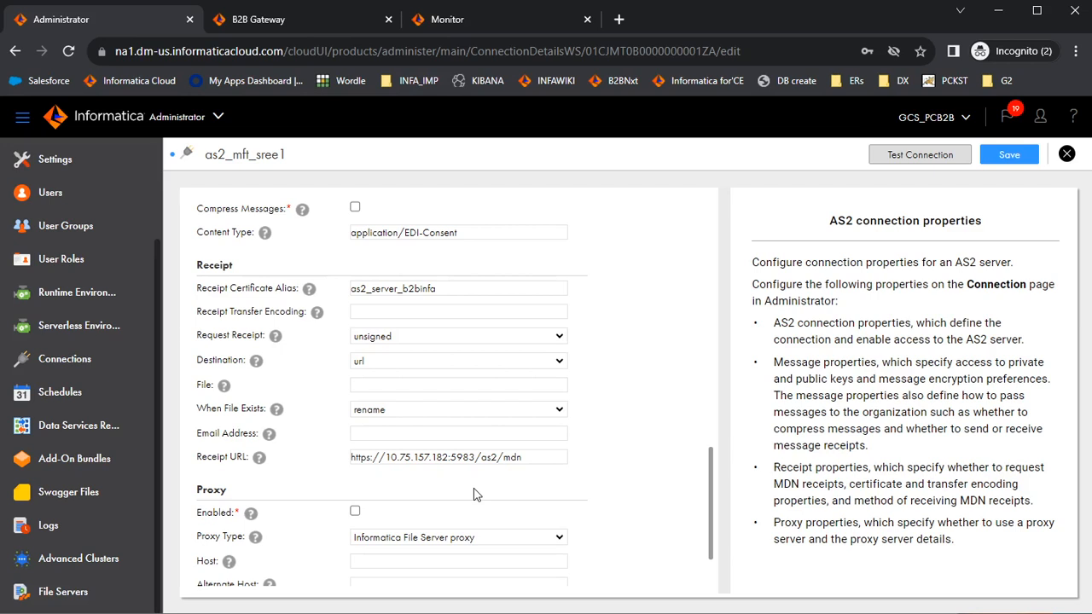
double_click(387, 287)
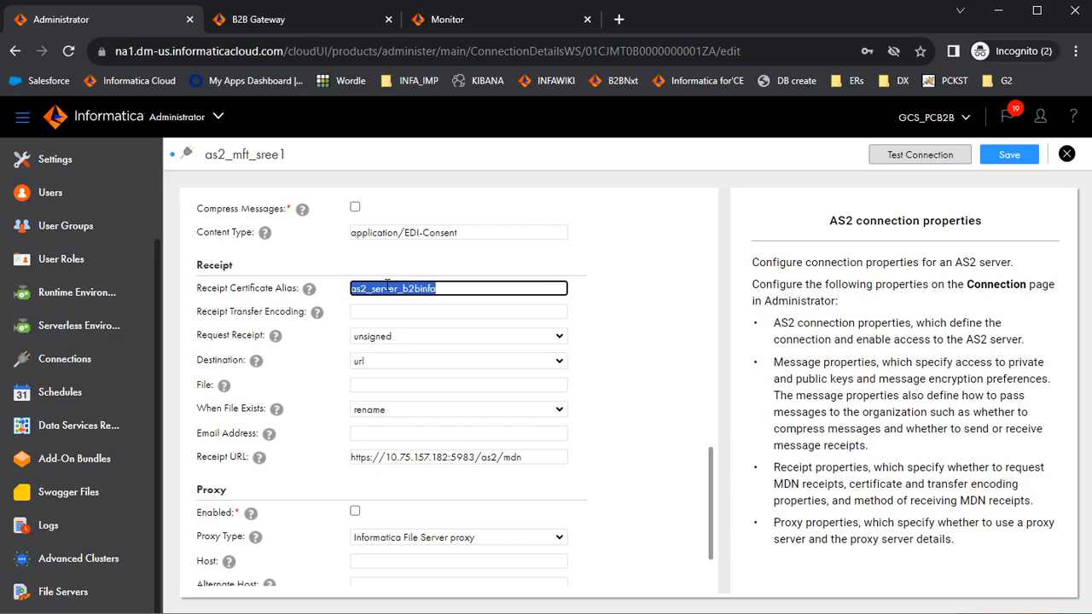
left_click(355, 338)
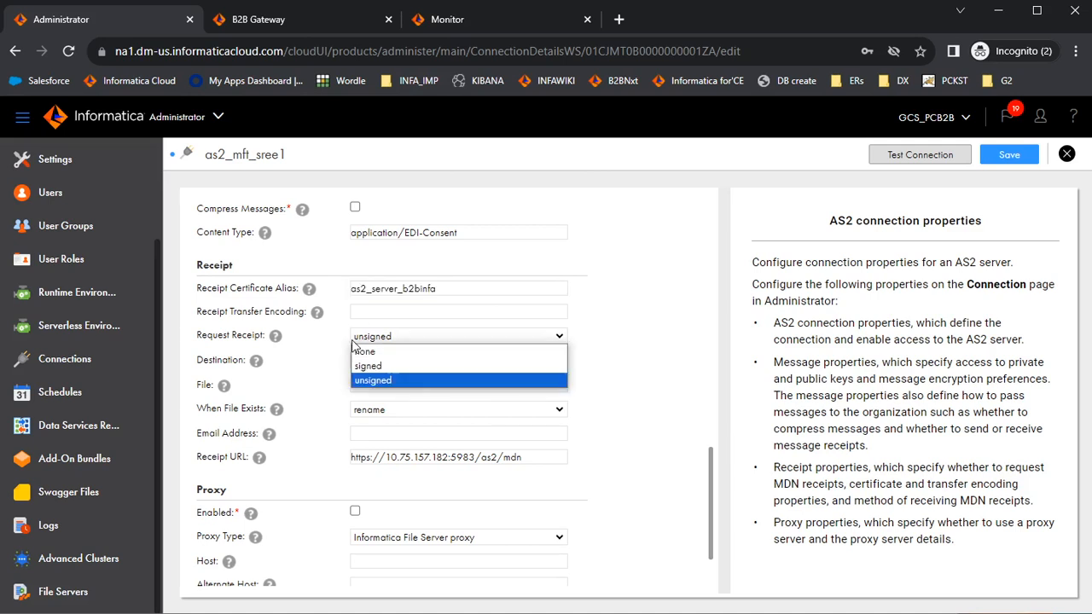
left_click(351, 338)
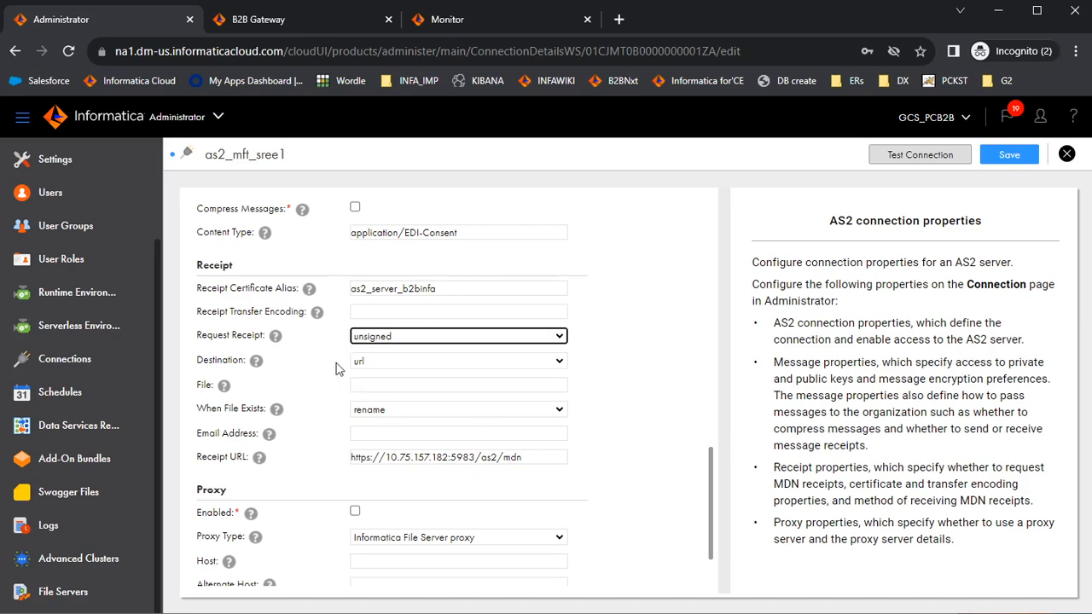
left_click(381, 364)
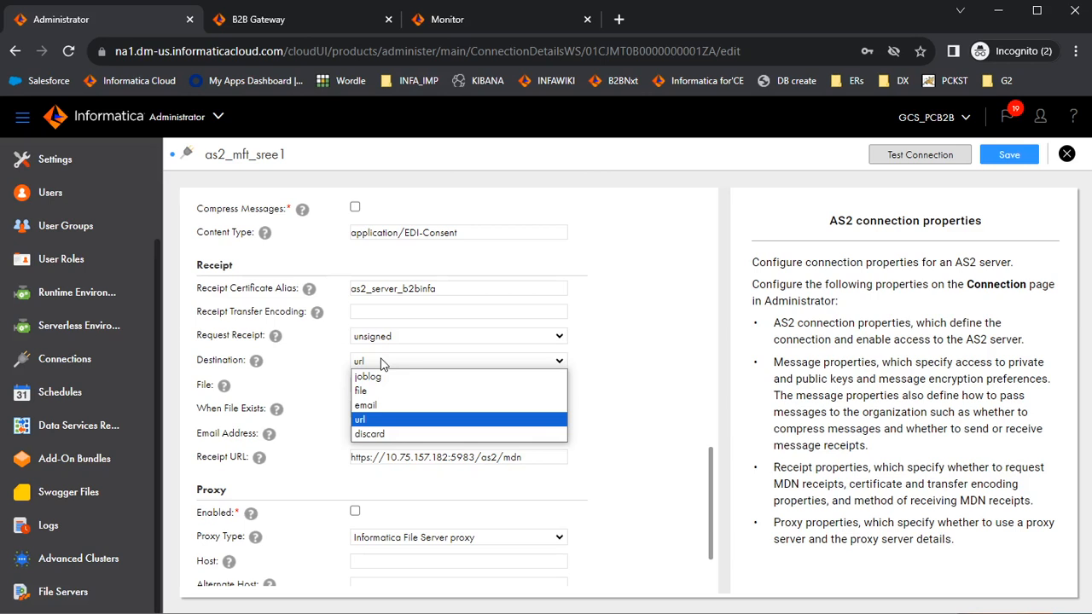
left_click(381, 363)
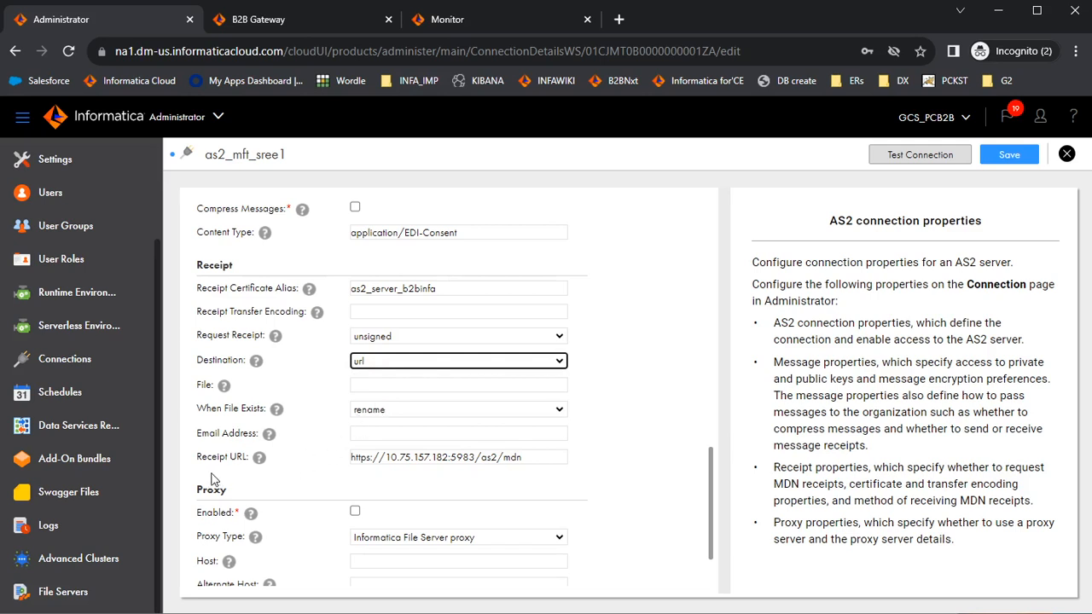
left_click_drag(536, 461, 345, 495)
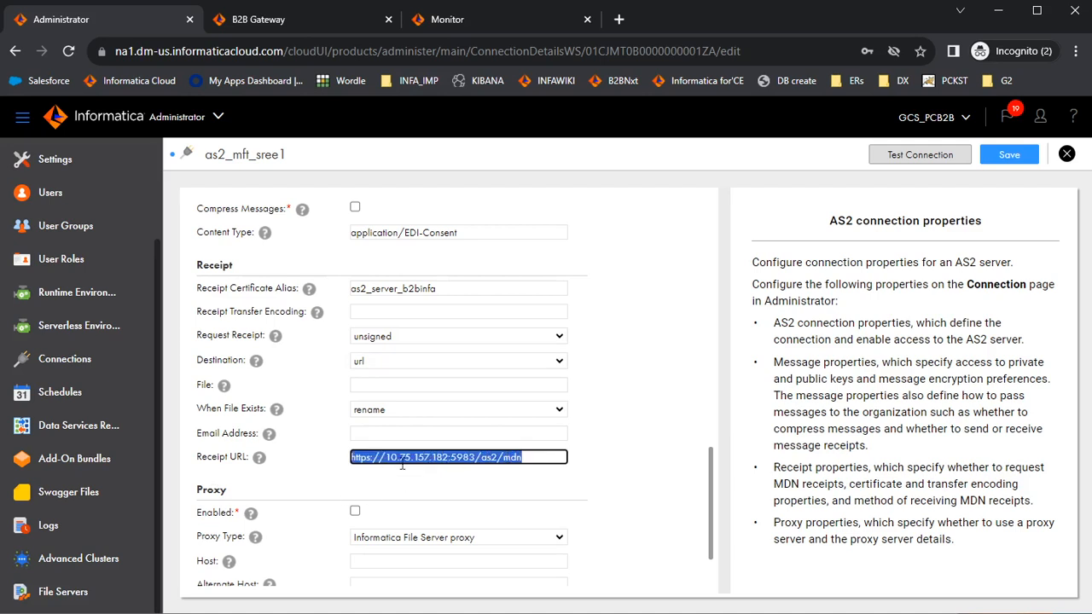
double_click(483, 459)
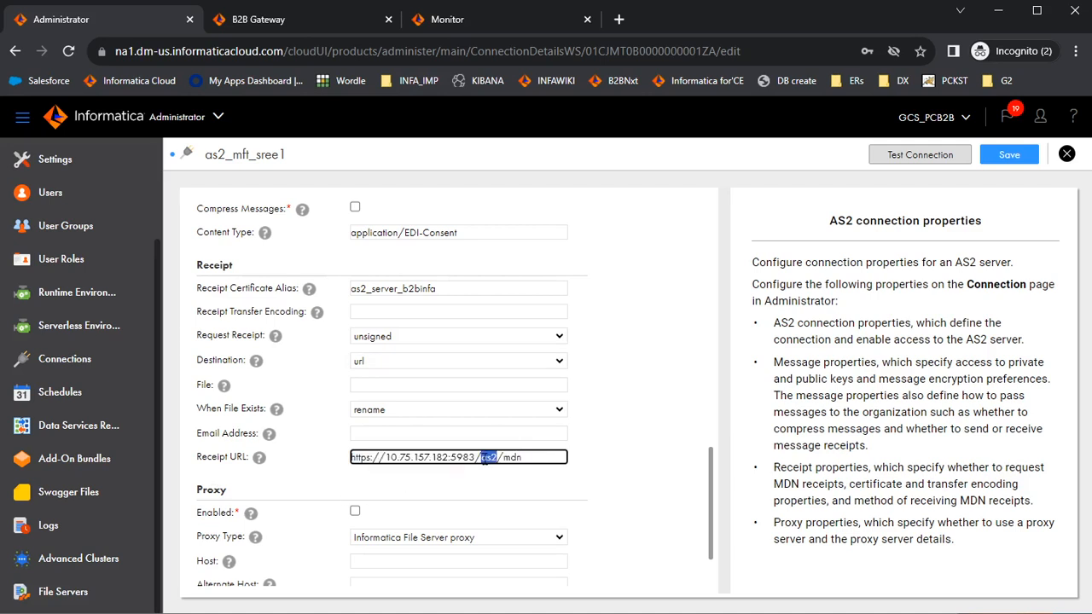
left_click(505, 460)
left_click_drag(505, 461, 527, 462)
left_click(527, 462)
- Save the as2_mft_sree1 AS2 connection and run a connection test that reports success
scroll(639, 395, "up", 10)
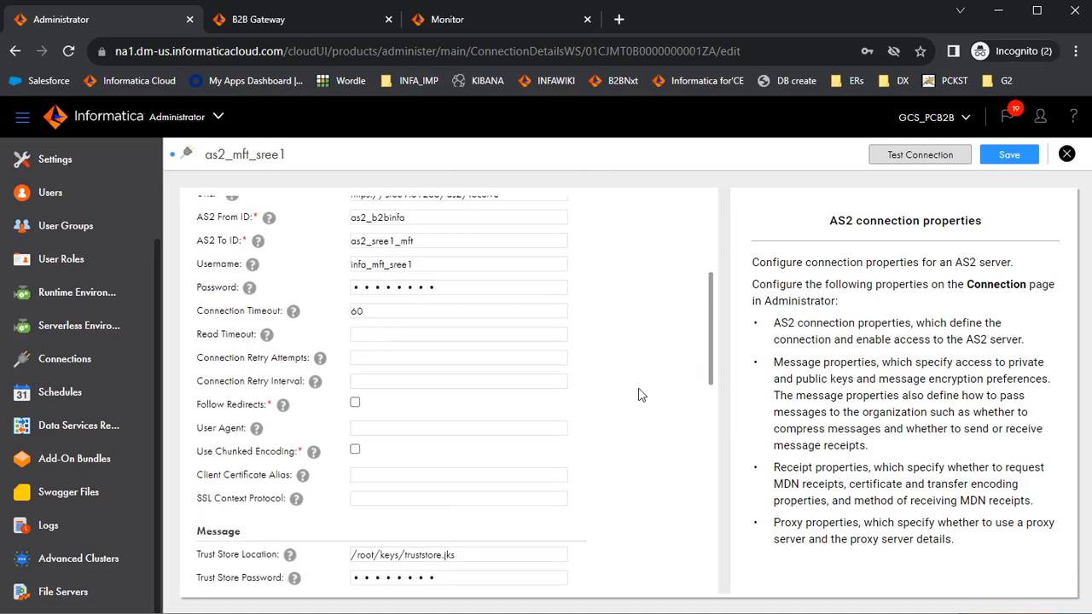
left_click(1009, 154)
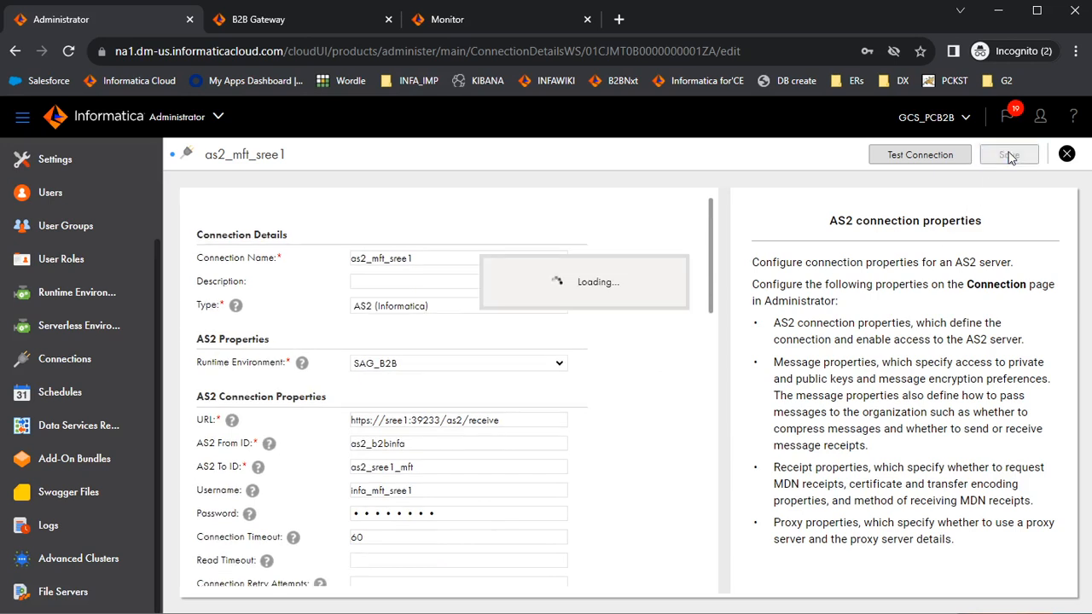
left_click(930, 157)
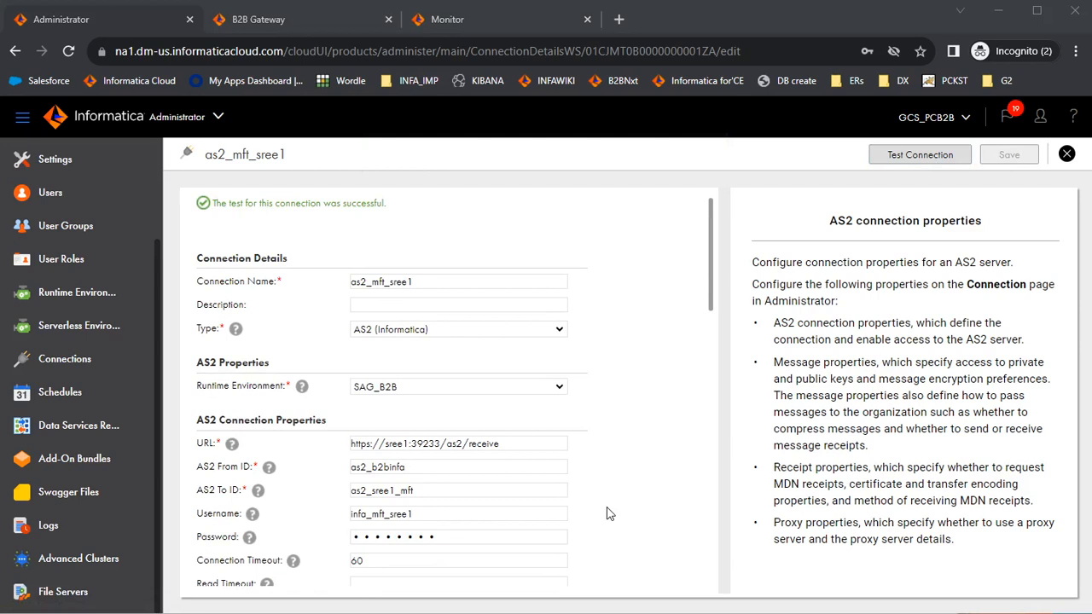
- Open the test_As2 partner's Outbound settings in B2B Gateway
left_click(300, 26)
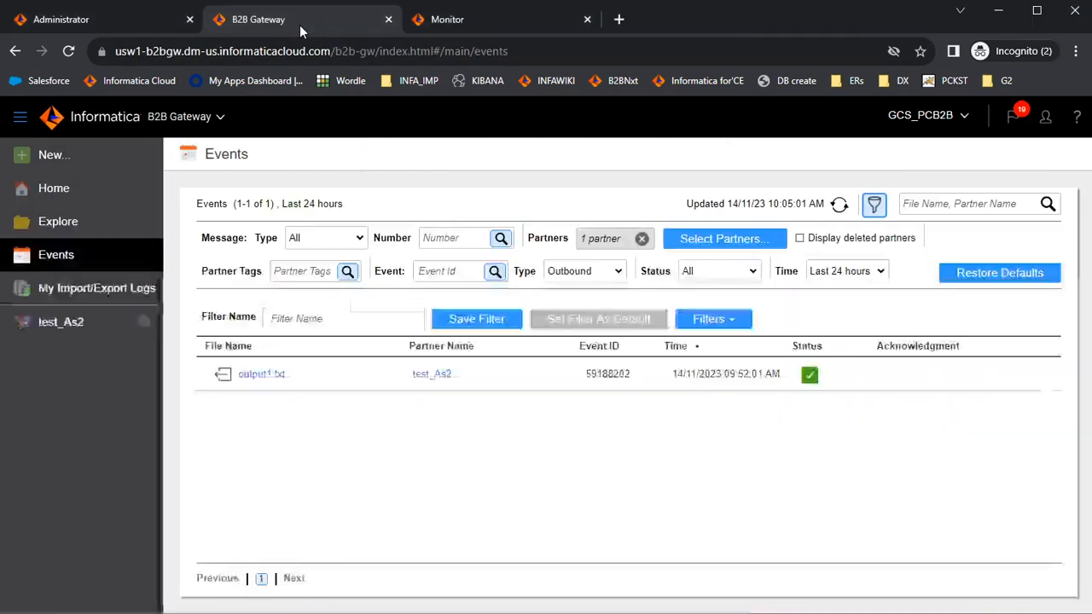
left_click(77, 321)
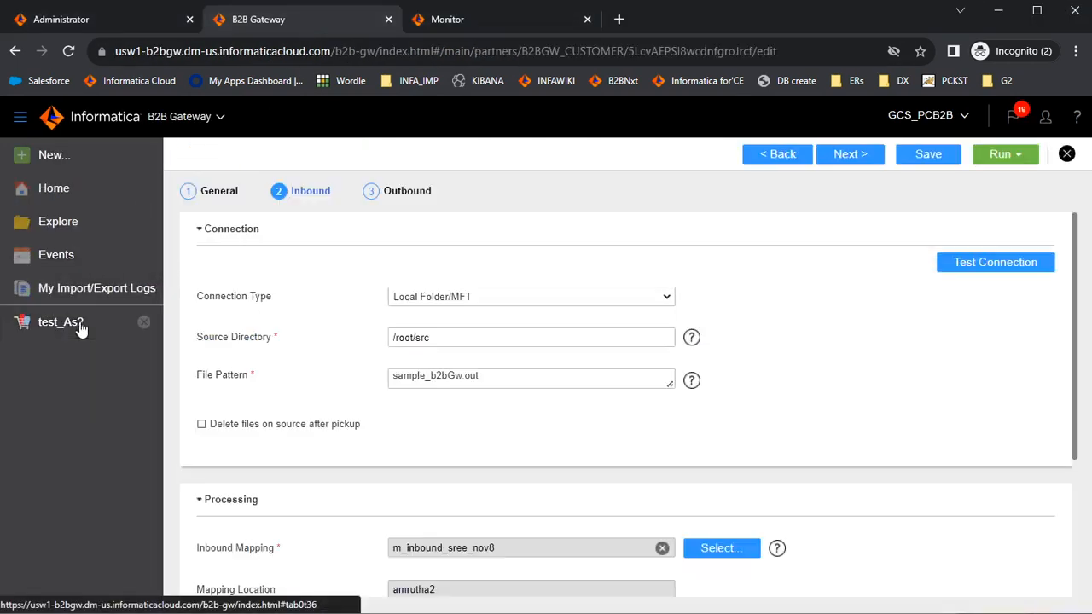
left_click(400, 195)
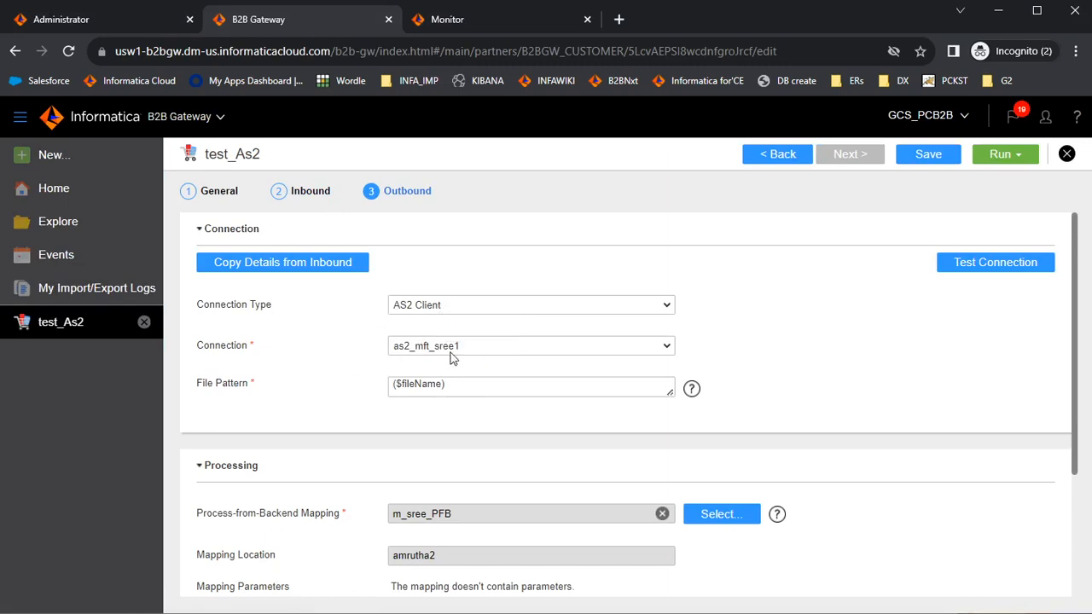
- Check the AS2 connection in Administrator, then run test_As2's Outbound Flow
left_click(109, 25)
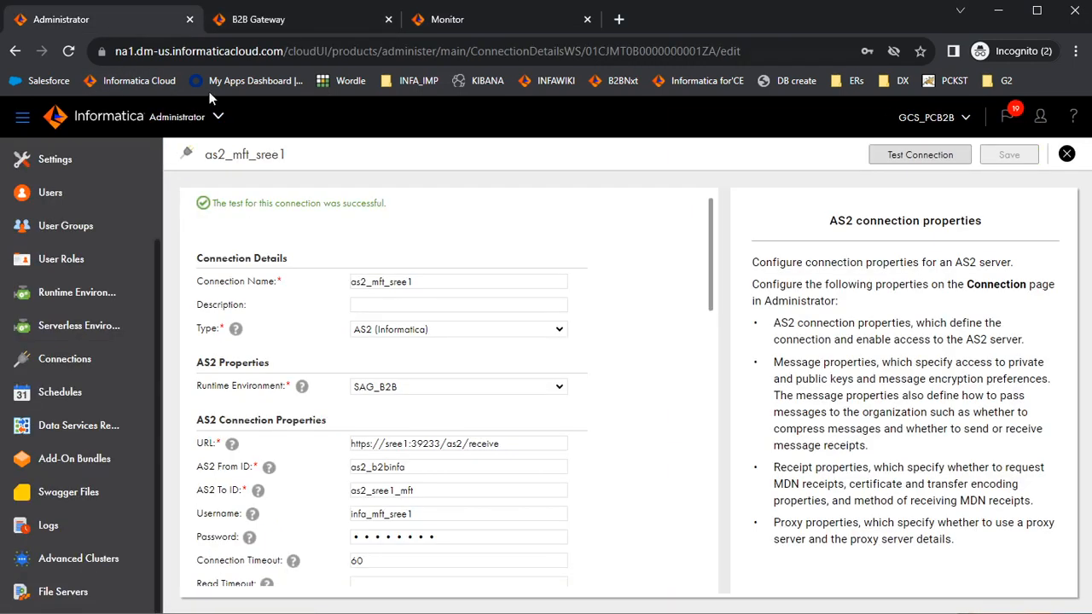
left_click(271, 19)
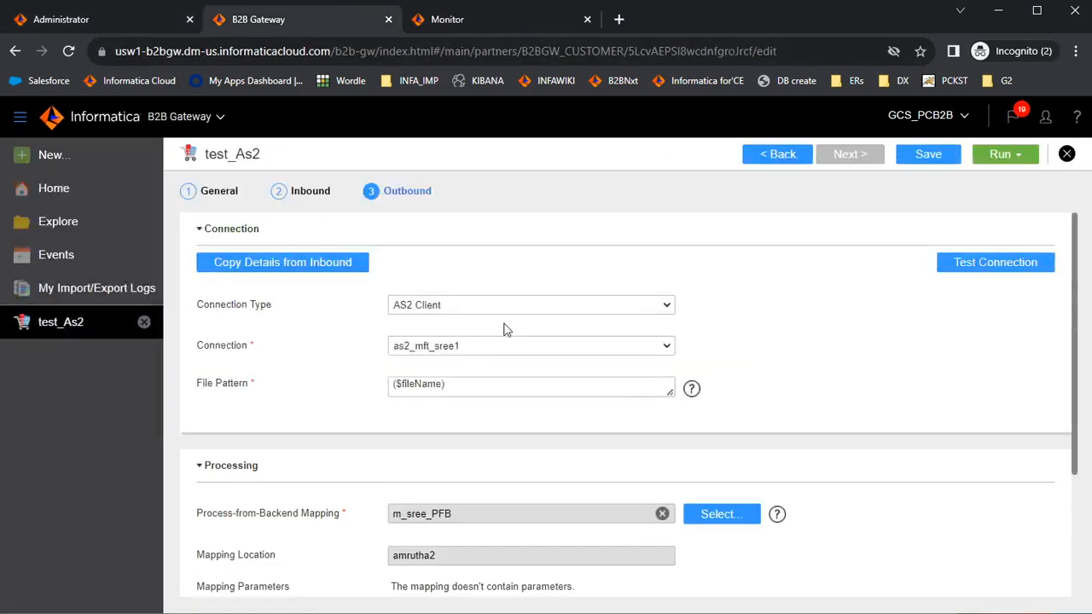
left_click(994, 165)
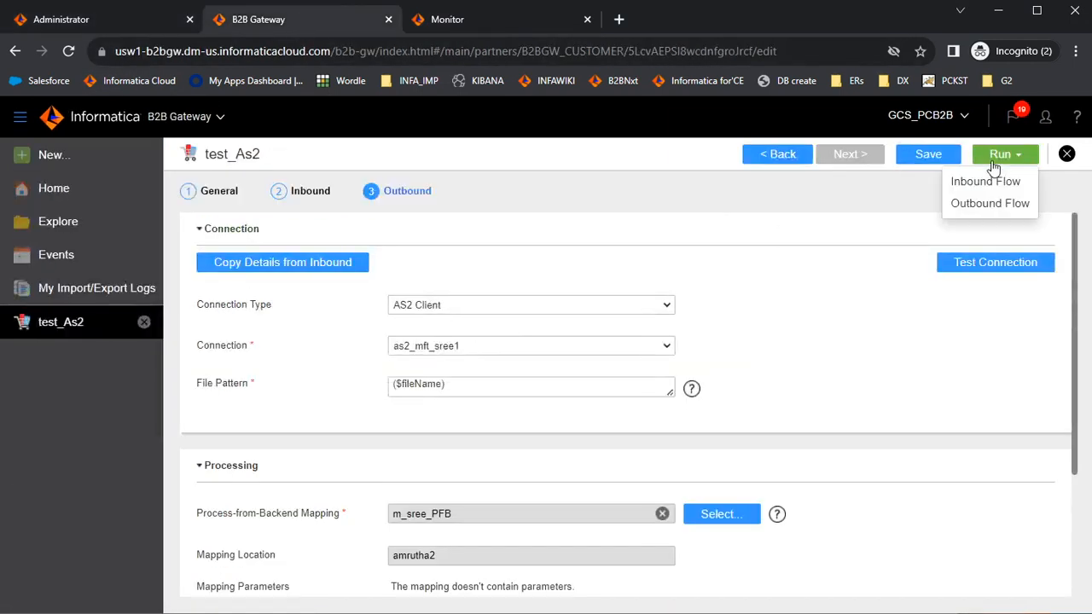
left_click(994, 205)
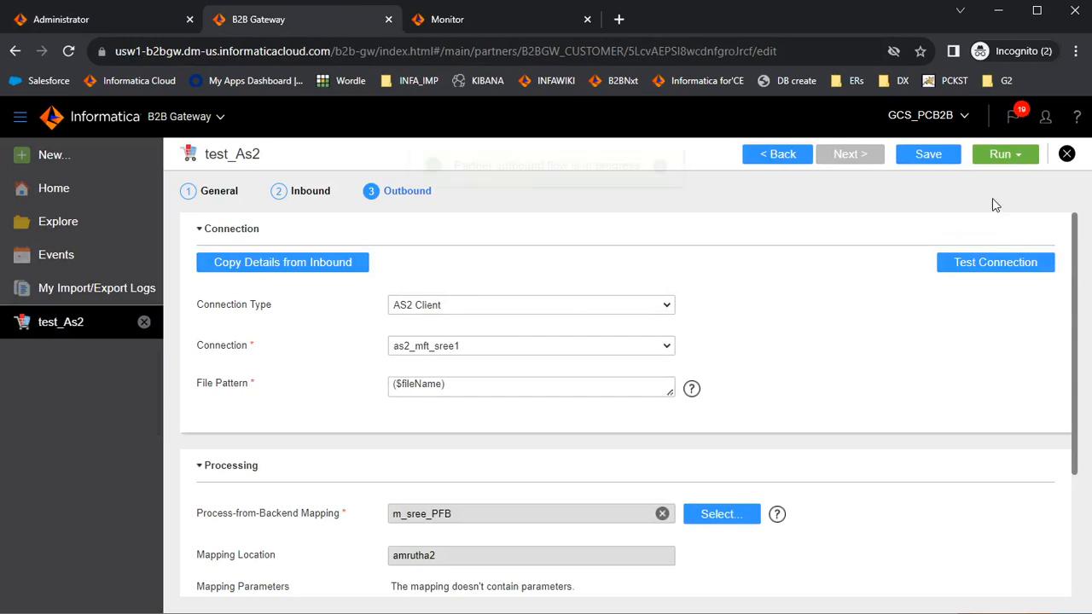
- Refresh Monitor's All Jobs to see the new m_sree_PFB run, then list B2B Gateway Events
left_click(530, 18)
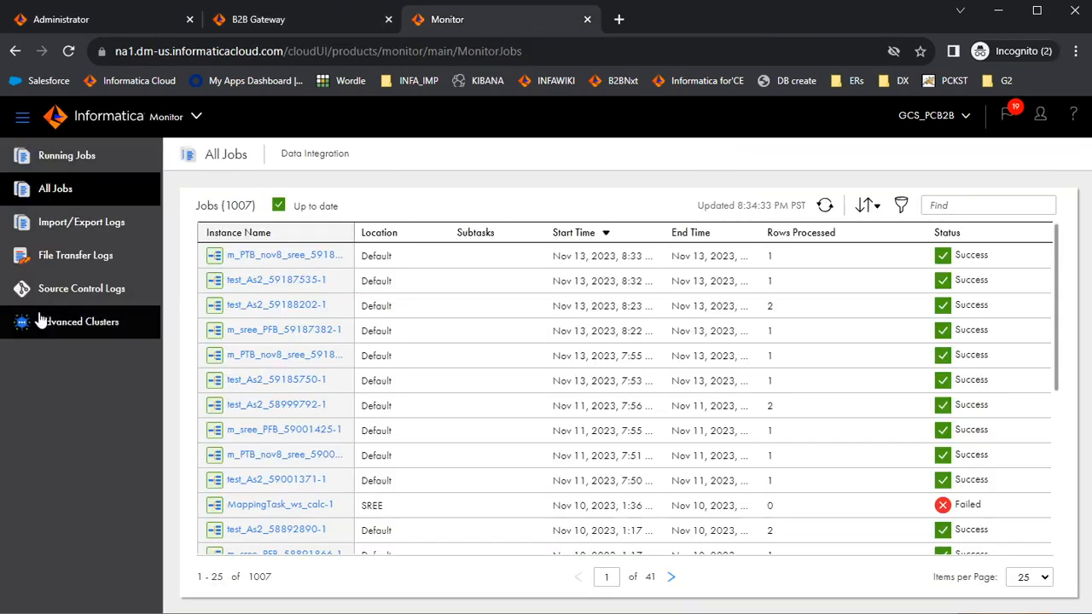
left_click(824, 206)
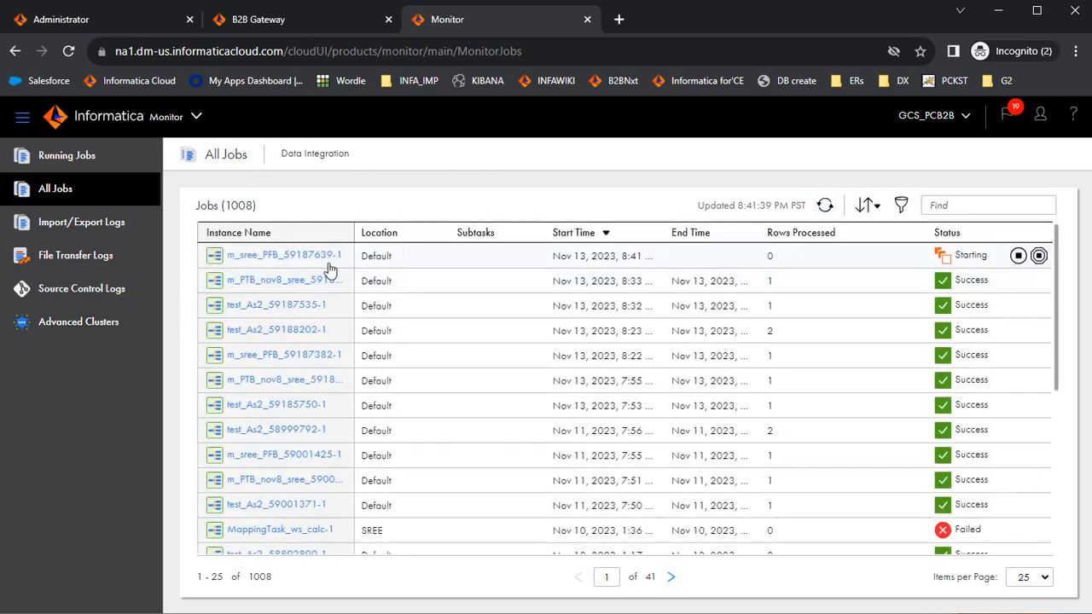
left_click(289, 21)
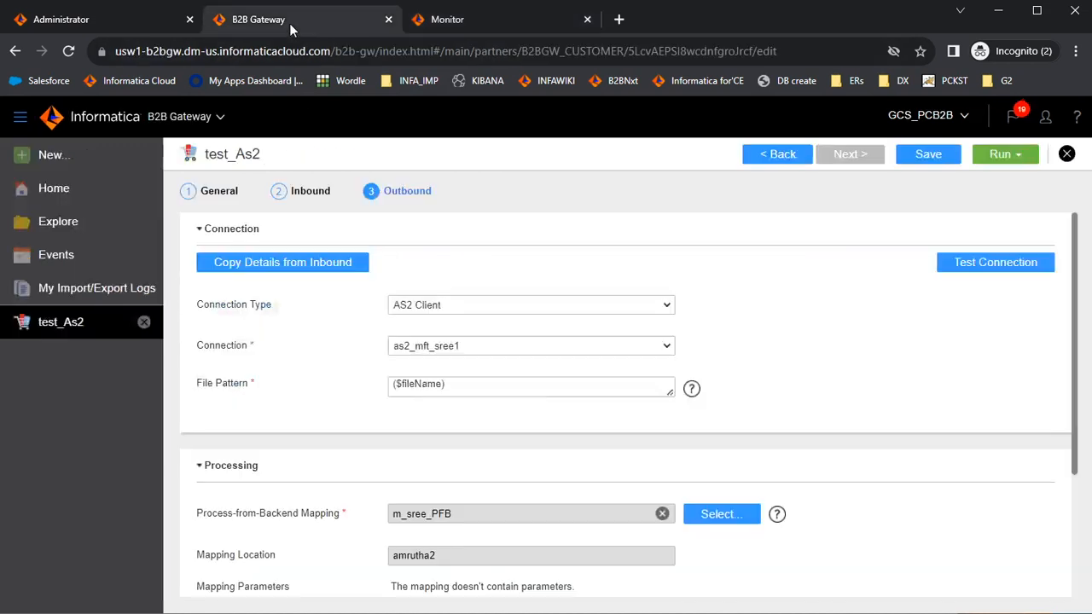
left_click(97, 255)
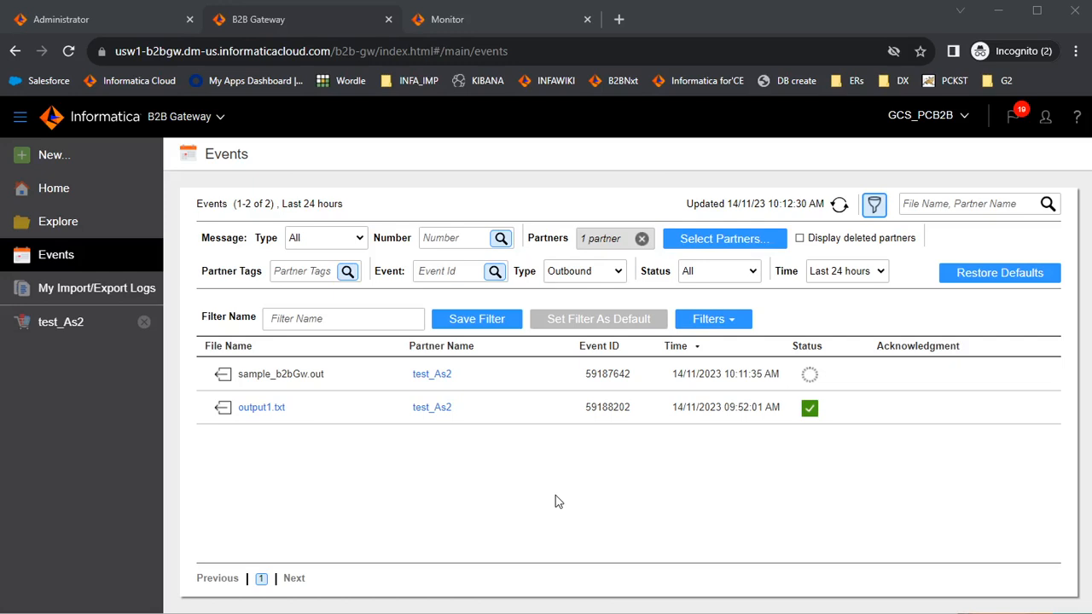
- Refresh B2B Gateway Events until sample_b2bGw.out shows success, then bring up Managed File Transfer
key("ctrl+Tab")
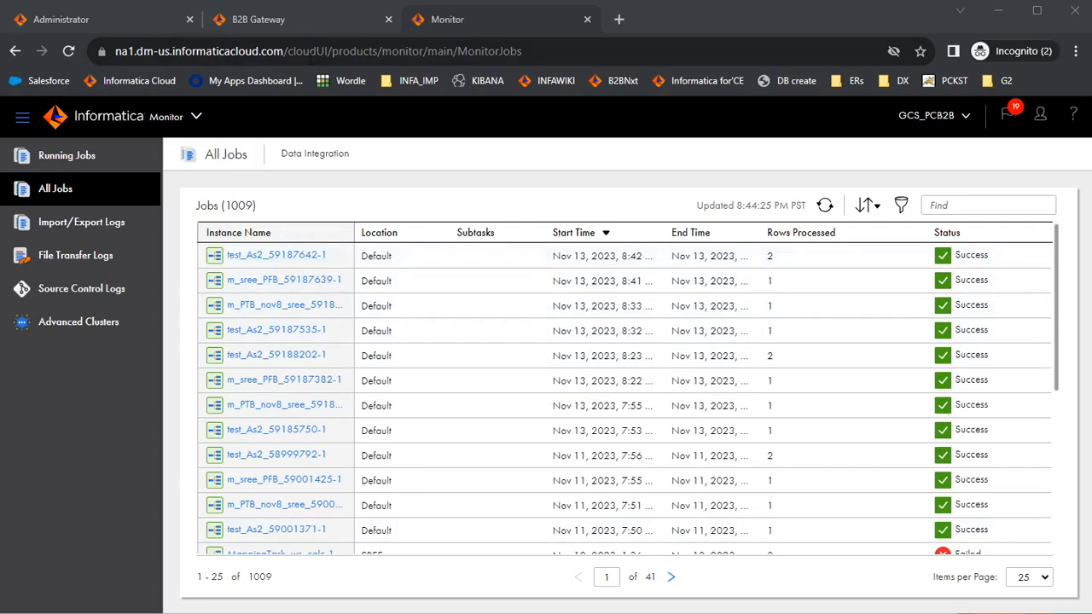
left_click(324, 17)
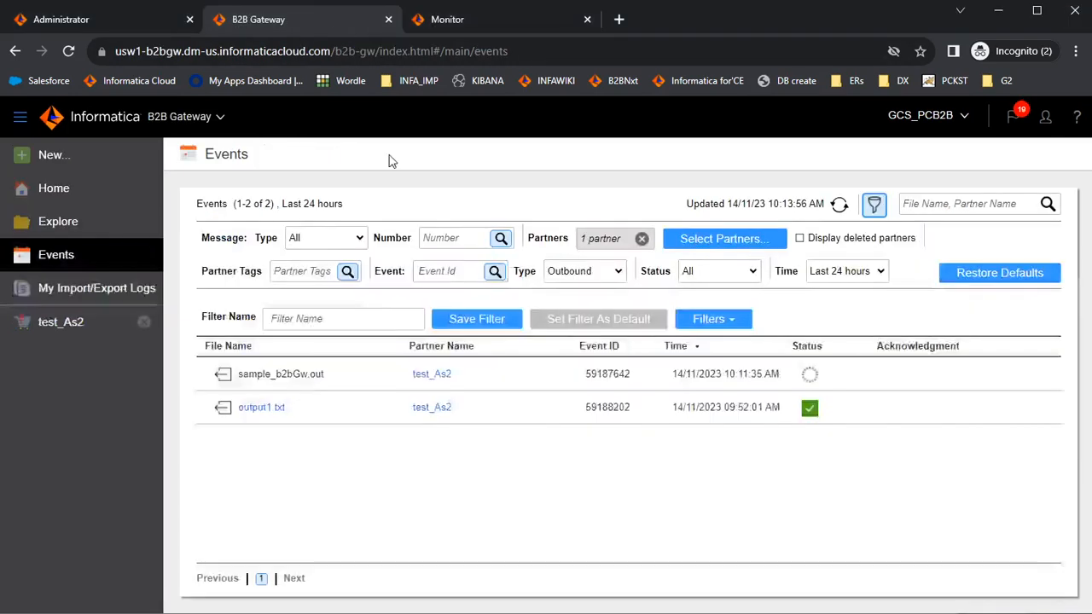
left_click(838, 208)
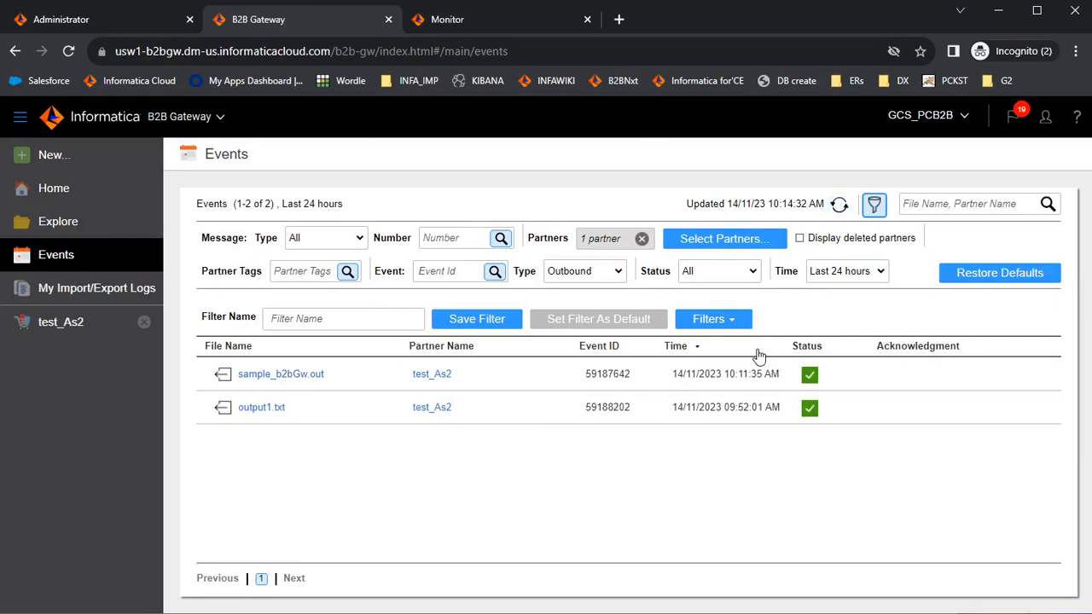
left_click(434, 600)
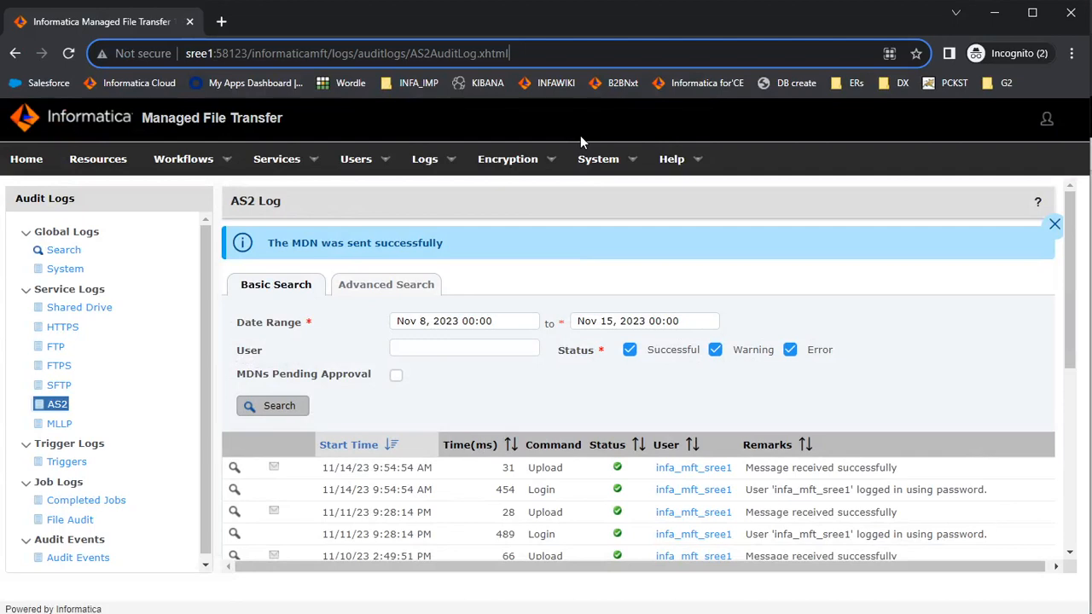
- Sign back in to Managed File Transfer as Administrator with the account password
left_click(70, 392)
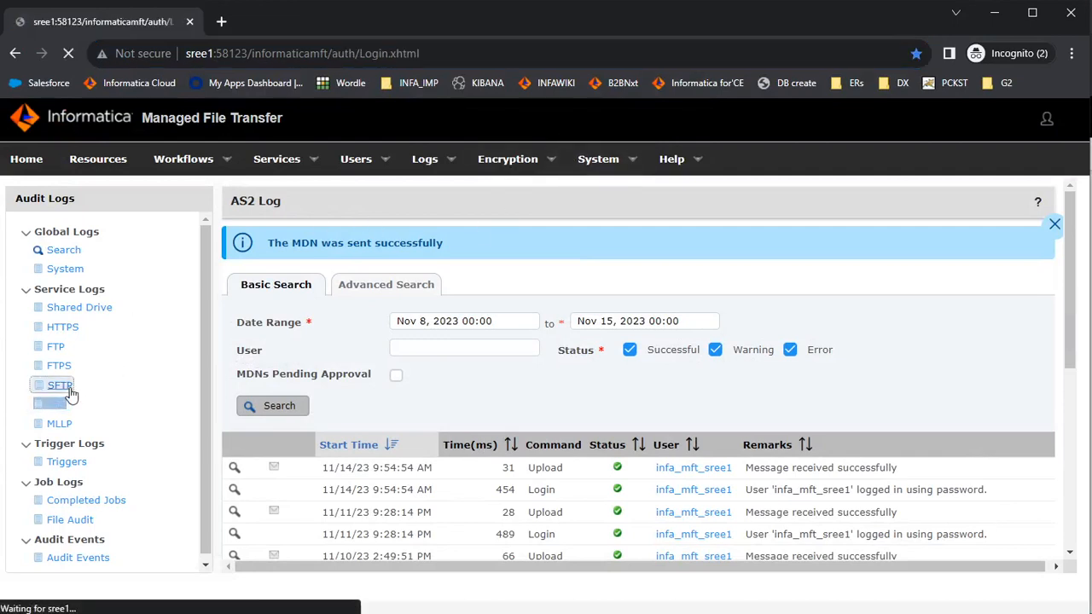
type("Administrator")
key("Tab")
type("*************")
key("Return")
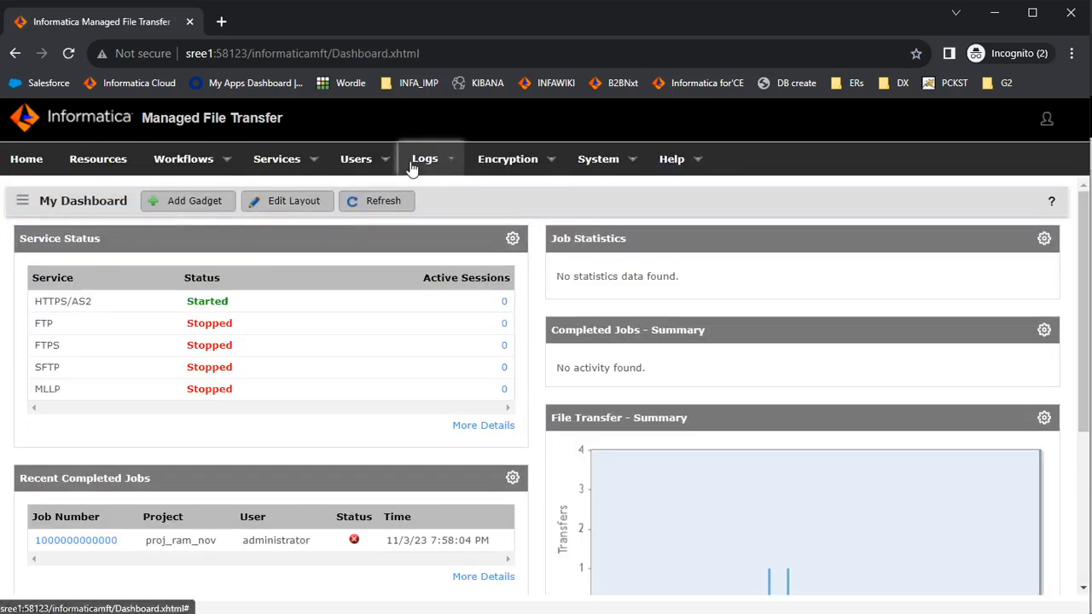
- Open the AS2 audit log and inspect the 10:14:26 AM upload entry
left_click(411, 162)
left_click(431, 227)
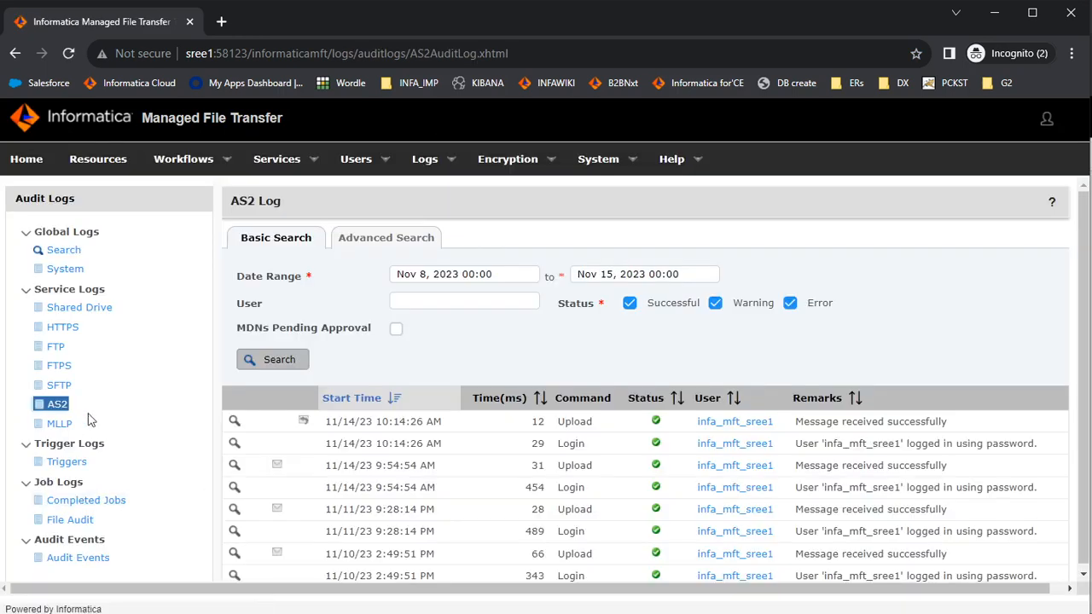
scroll(555, 392, "down", 1)
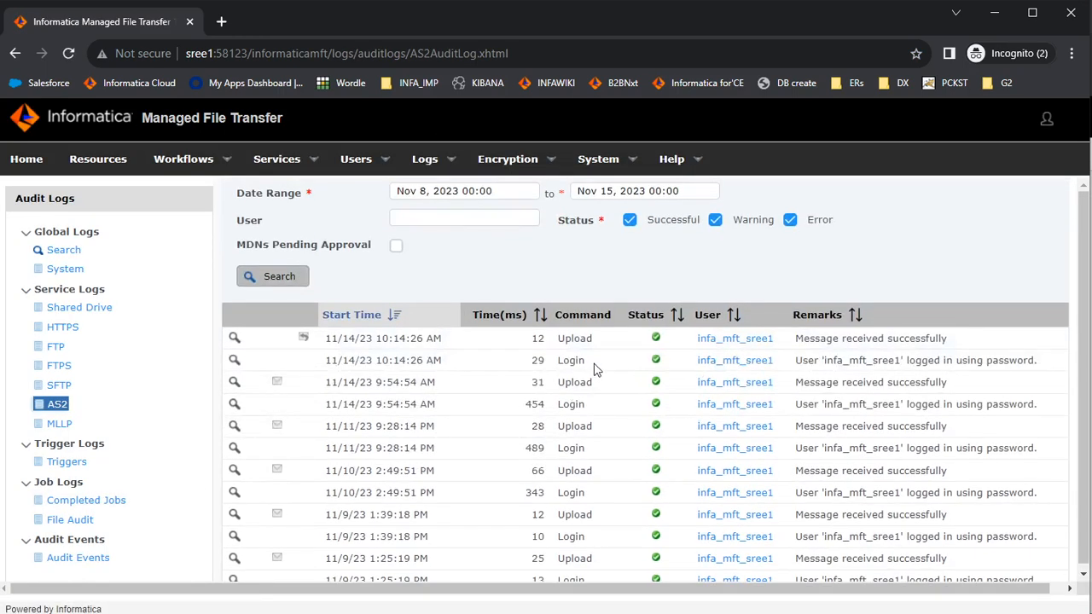
left_click_drag(900, 357, 826, 365)
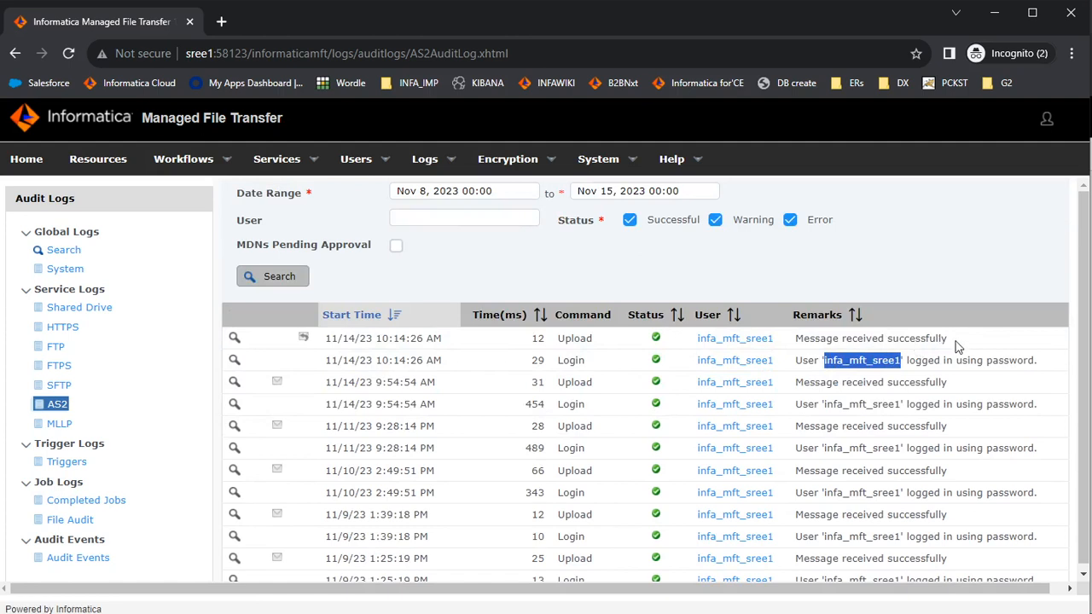
left_click_drag(956, 343, 798, 359)
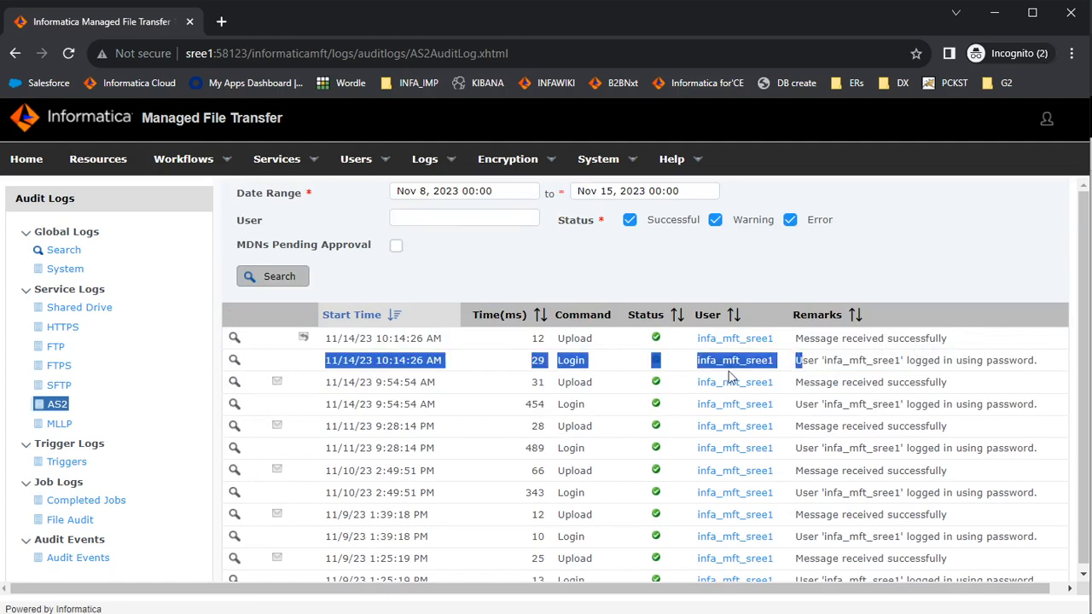
left_click(505, 404)
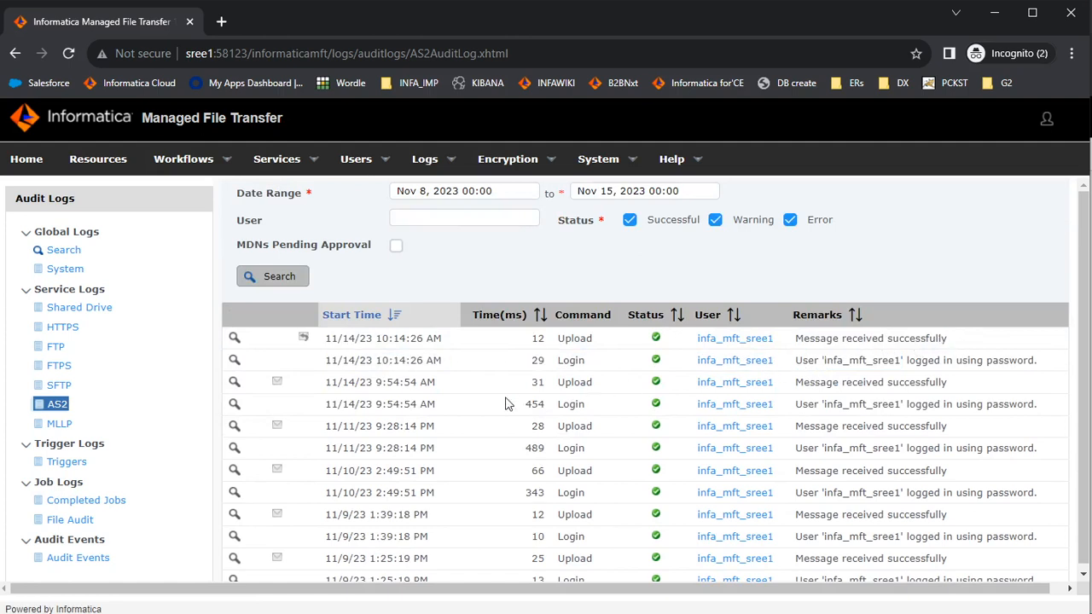
left_click(310, 343)
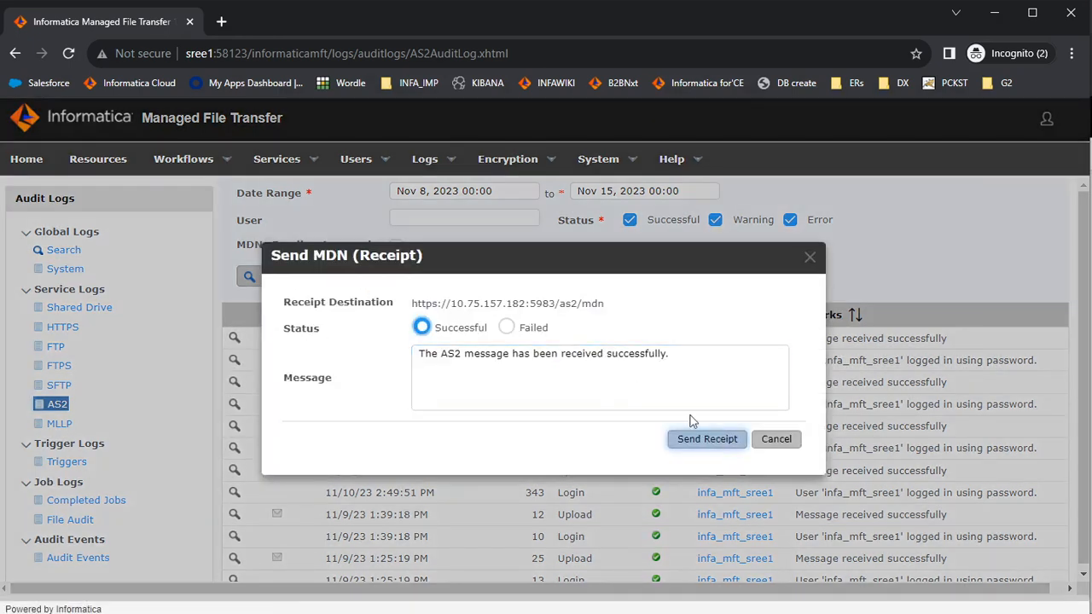
left_click_drag(612, 301, 500, 305)
left_click(556, 339)
left_click_drag(612, 304, 412, 303)
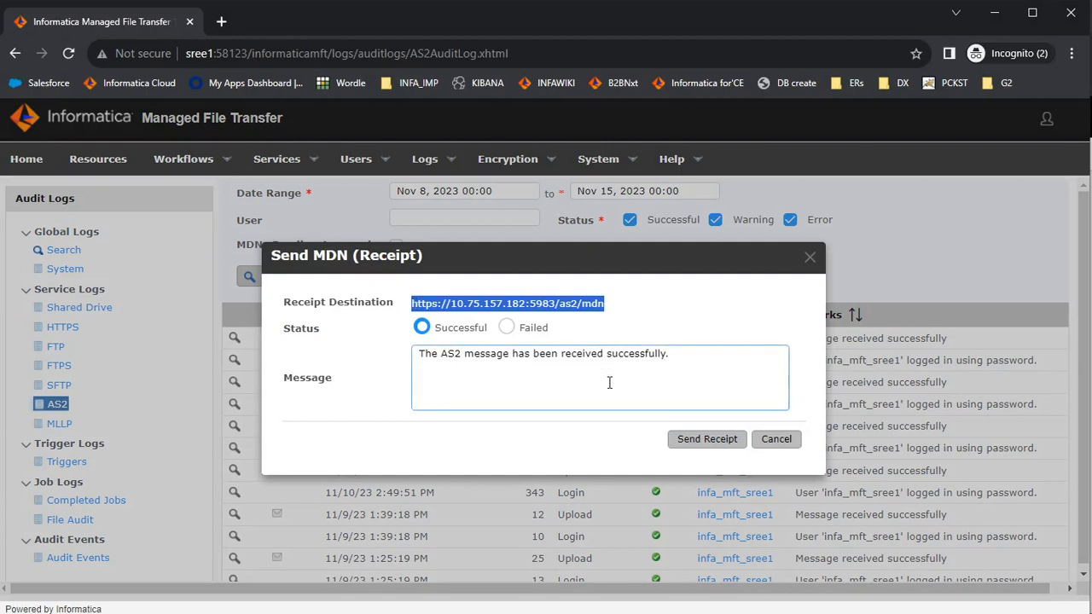
left_click(695, 438)
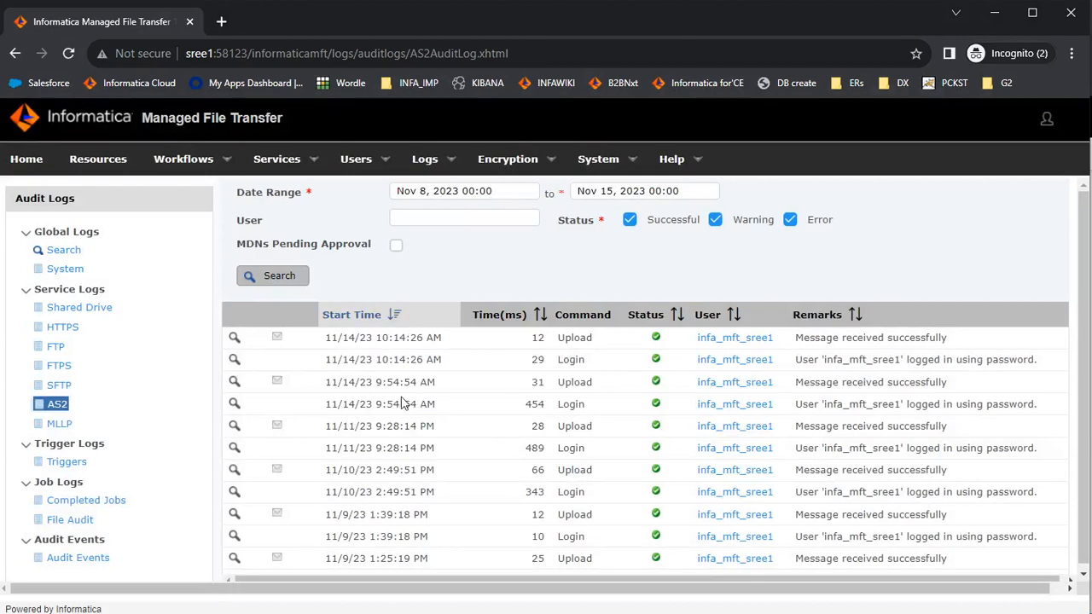
left_click(341, 611)
- Show Monitor's File Transfer Logs with the End Time column widened to full dates
left_click(351, 597)
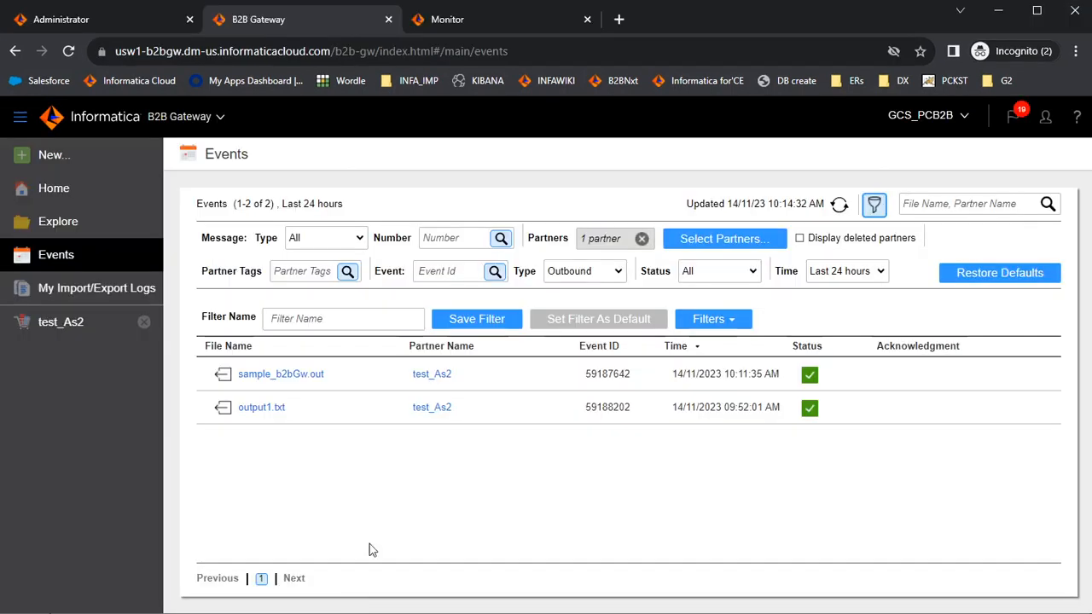
left_click(520, 23)
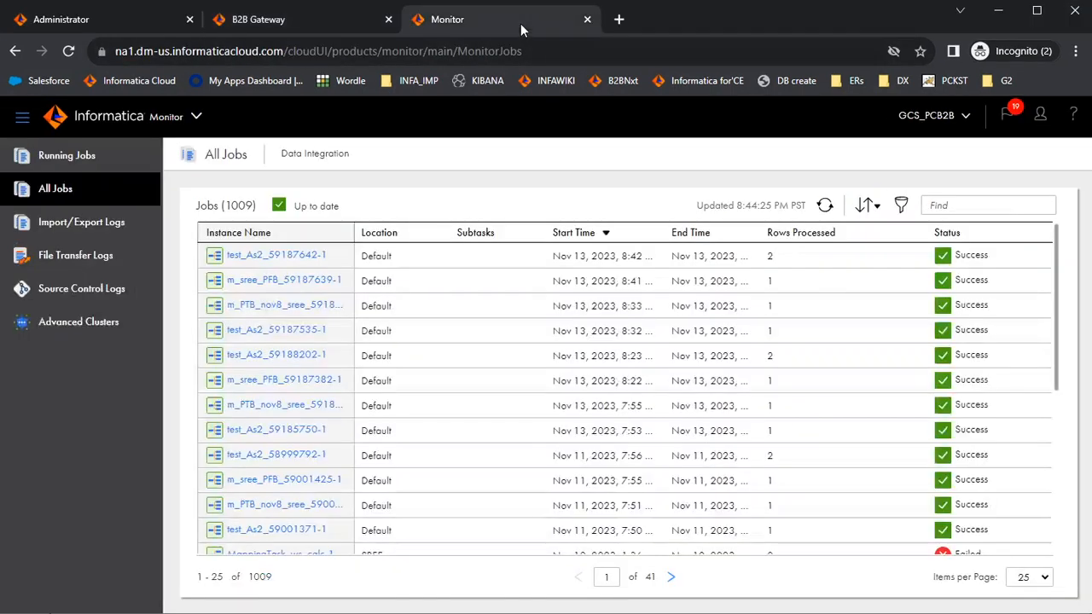
left_click(115, 256)
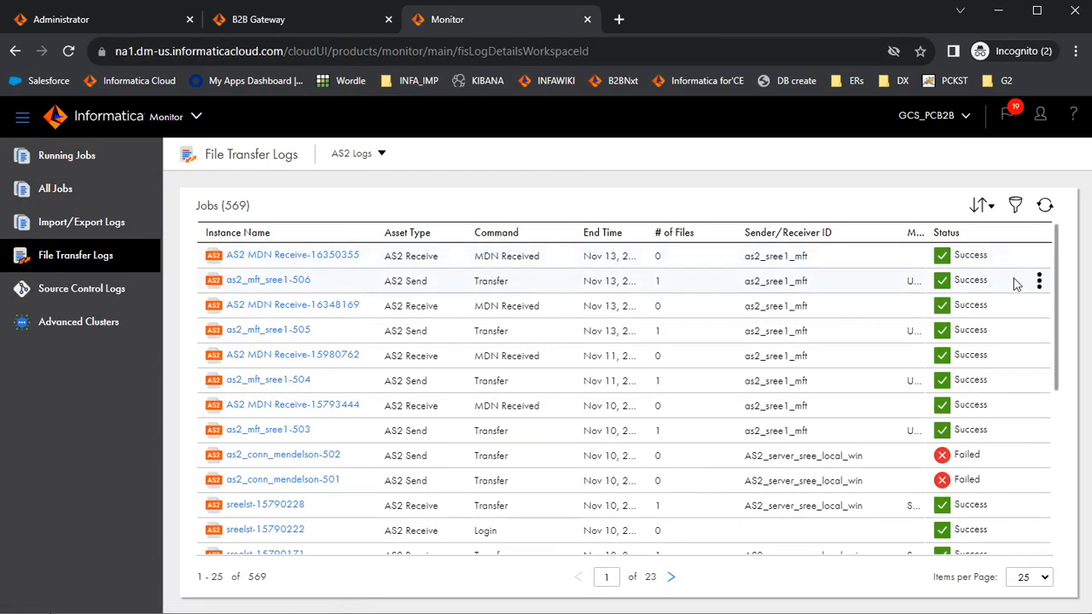
left_click_drag(646, 232, 722, 222)
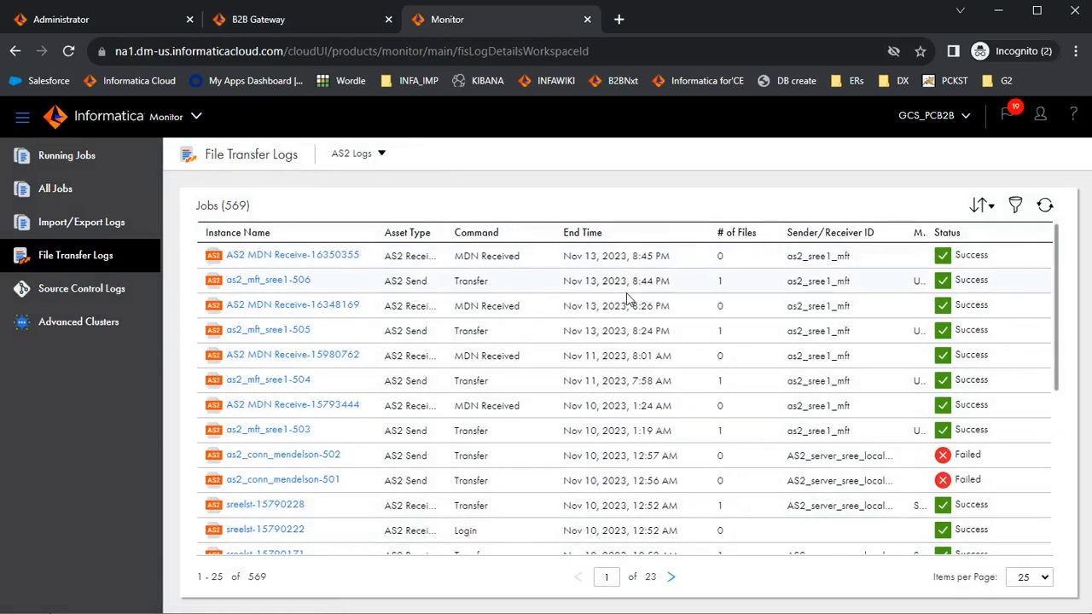
- Review as2_mft_sree1-506 details showing sample_b2bGw.out (0.022 KB) sent successfully, then close them
left_click(400, 286)
left_click(284, 288)
scroll(395, 424, "down", 3)
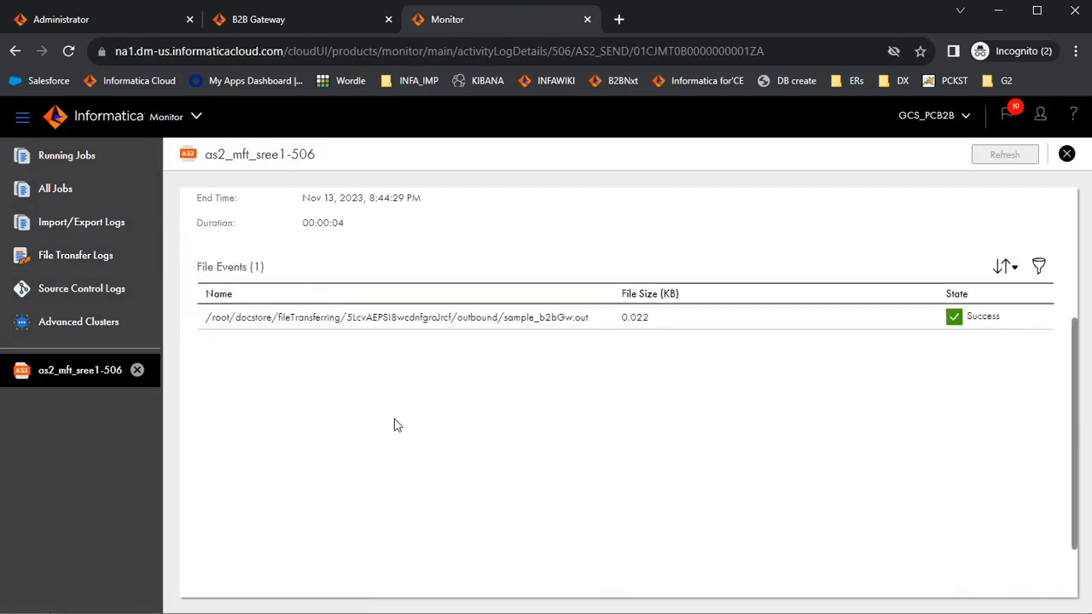
left_click(596, 303)
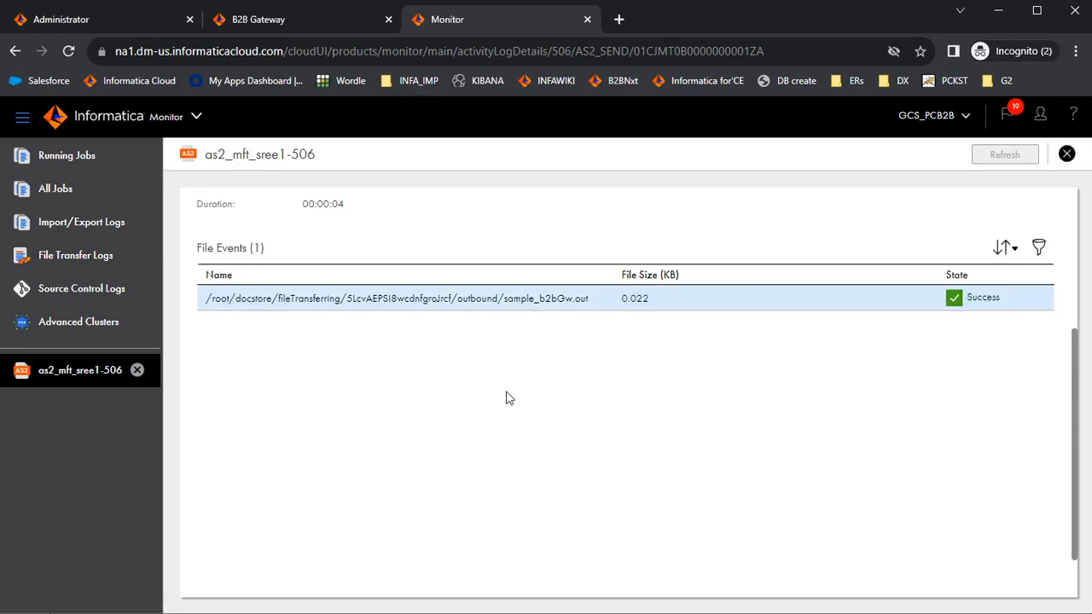
scroll(509, 399, "up", 3)
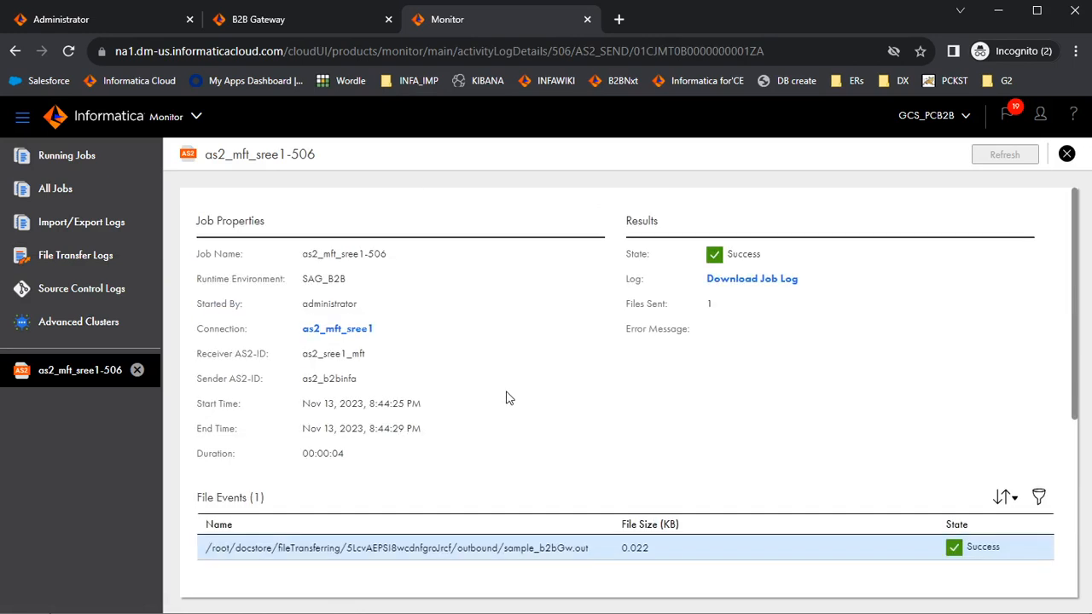
left_click(1067, 155)
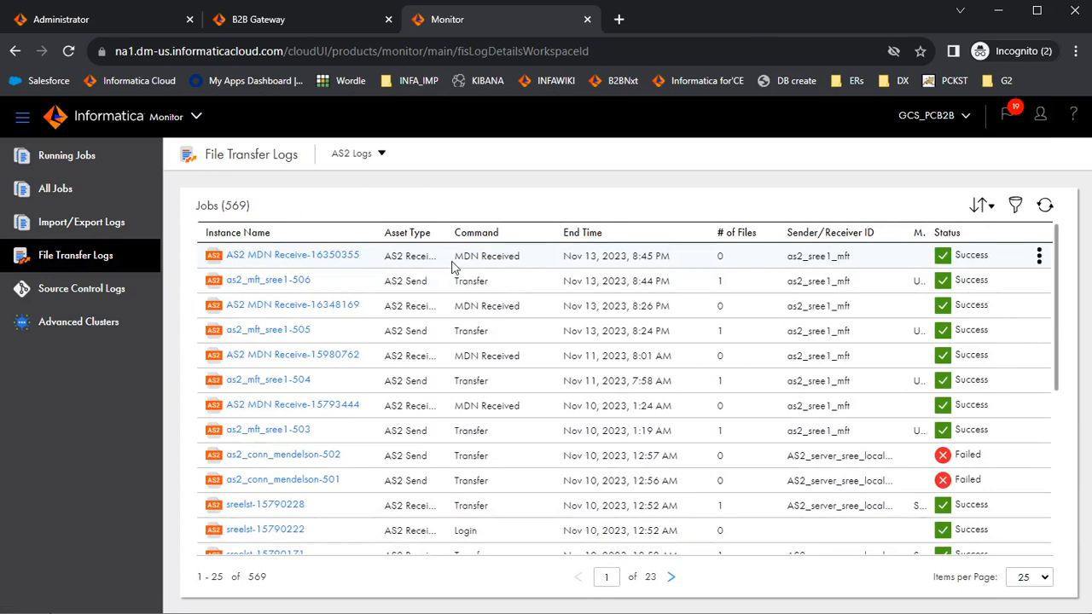
left_click(1038, 259)
left_click(1002, 303)
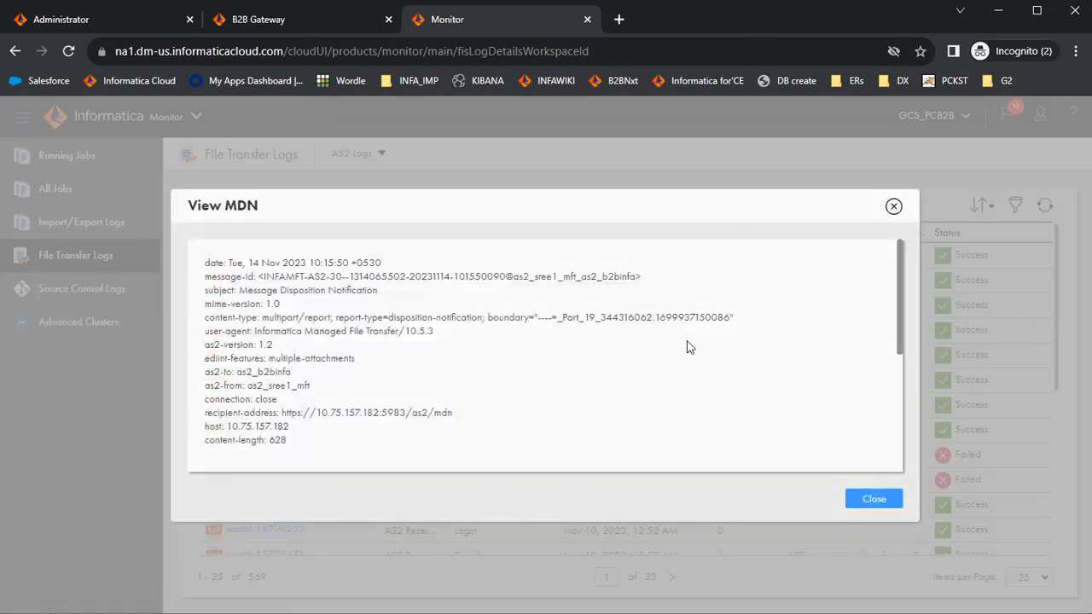
scroll(689, 346, "down", 5)
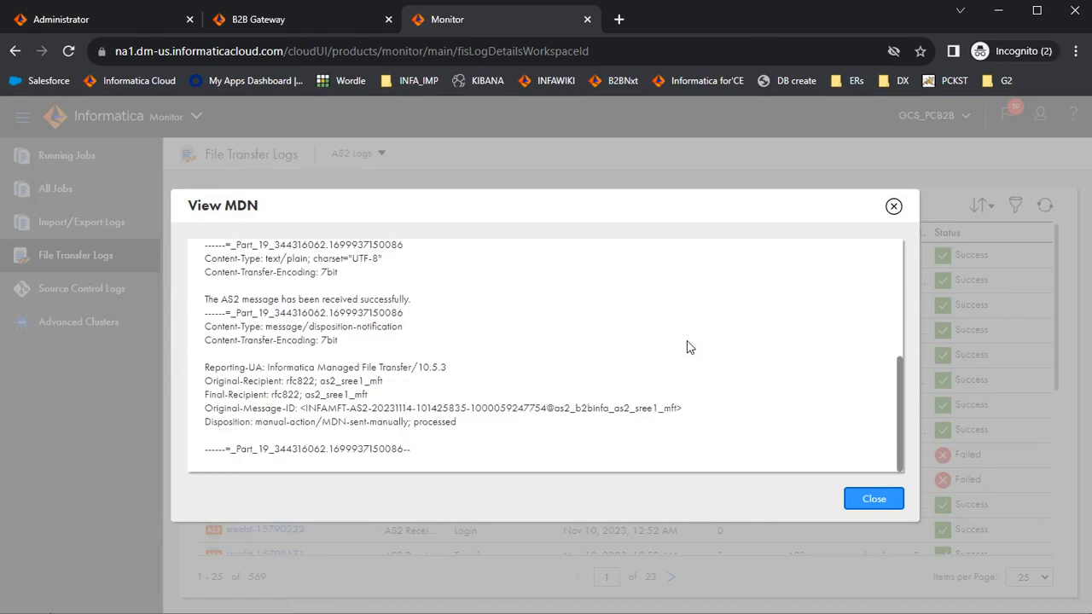
scroll(689, 346, "up", 5)
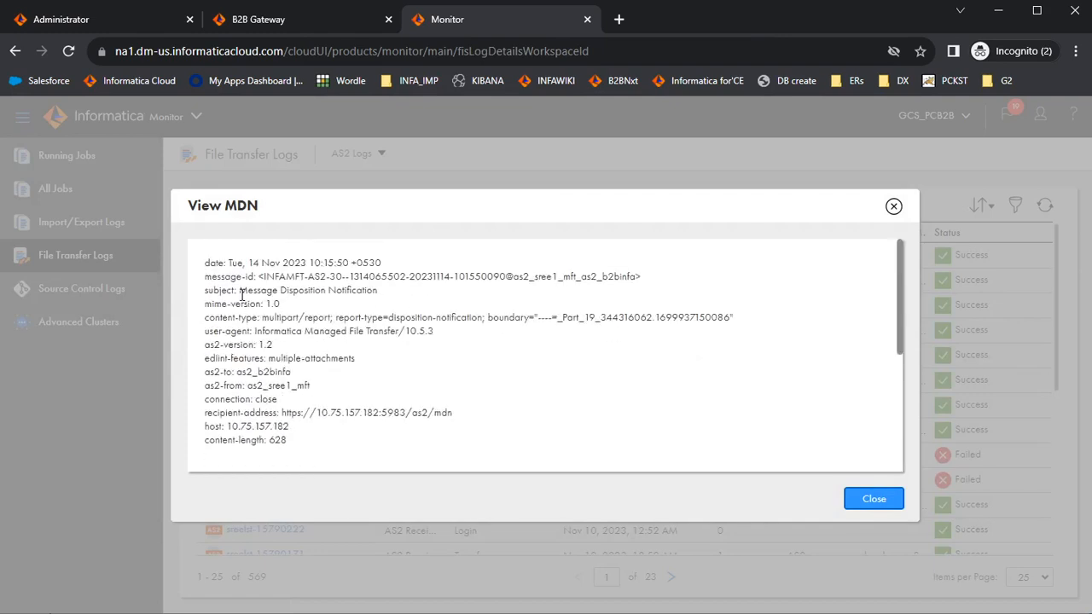
left_click_drag(240, 291, 386, 294)
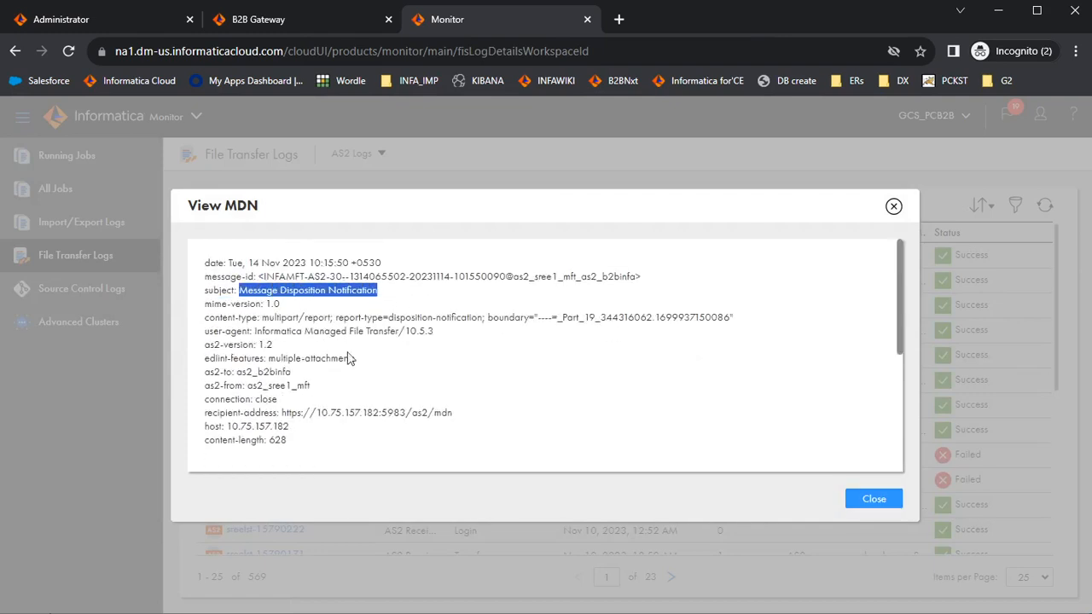
left_click_drag(247, 387, 310, 386)
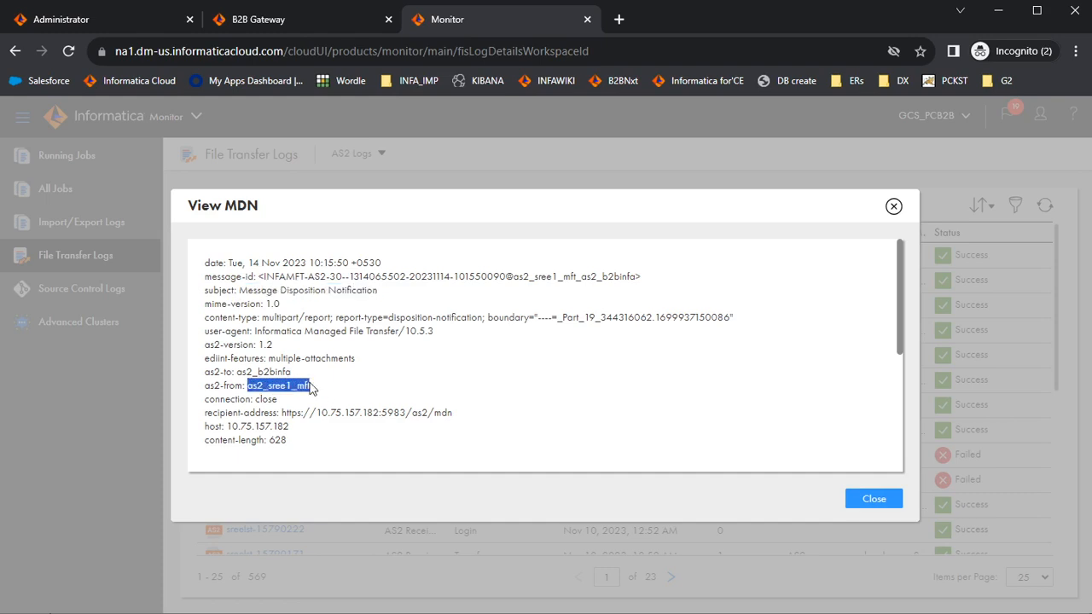
left_click_drag(236, 372, 290, 365)
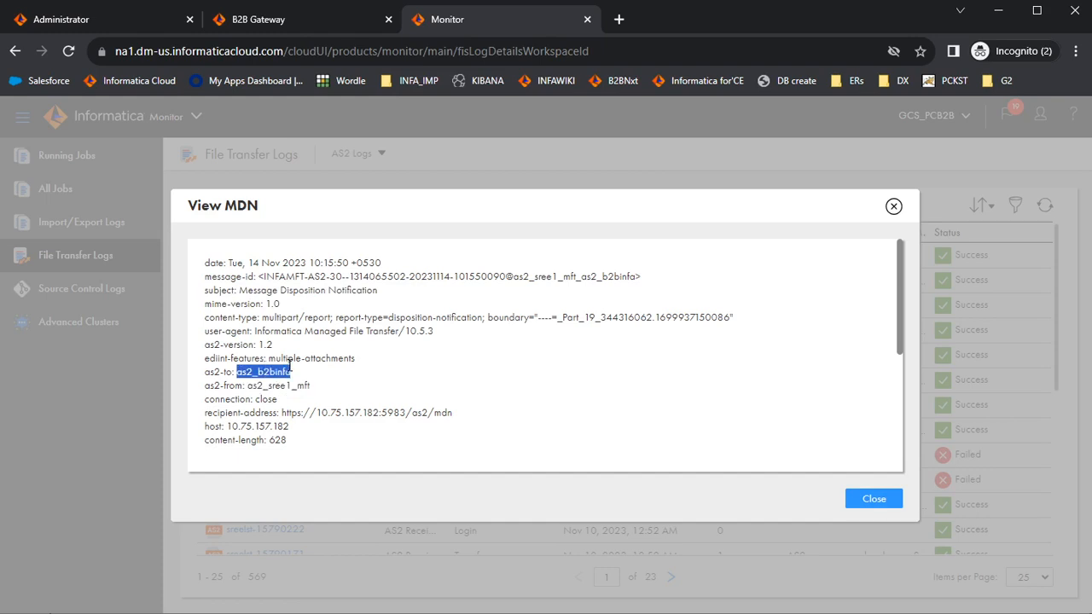
left_click_drag(281, 413, 500, 442)
left_click(509, 399)
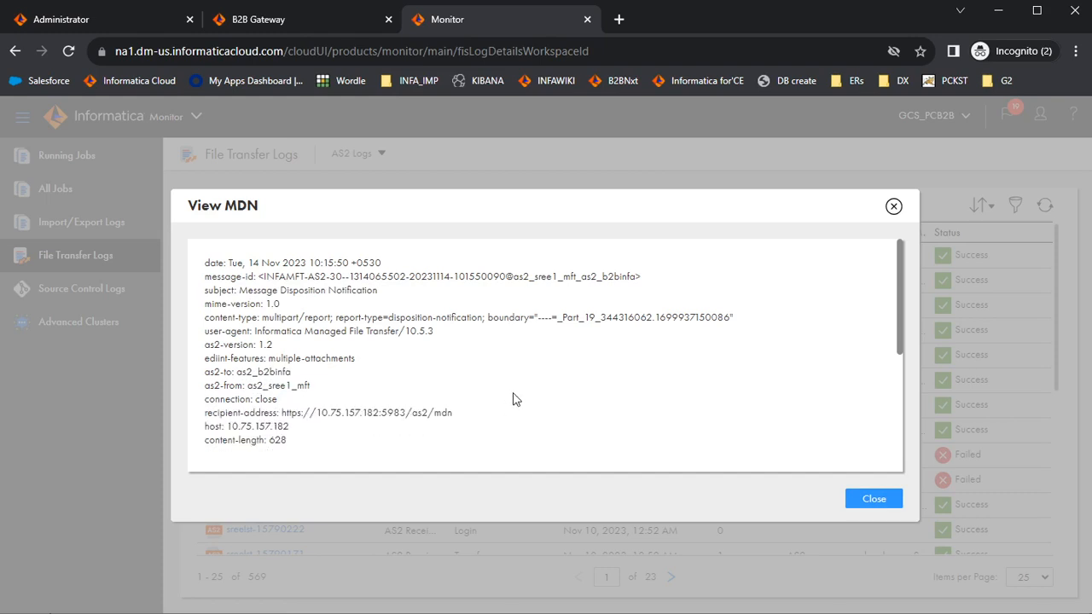
scroll(513, 398, "down", 5)
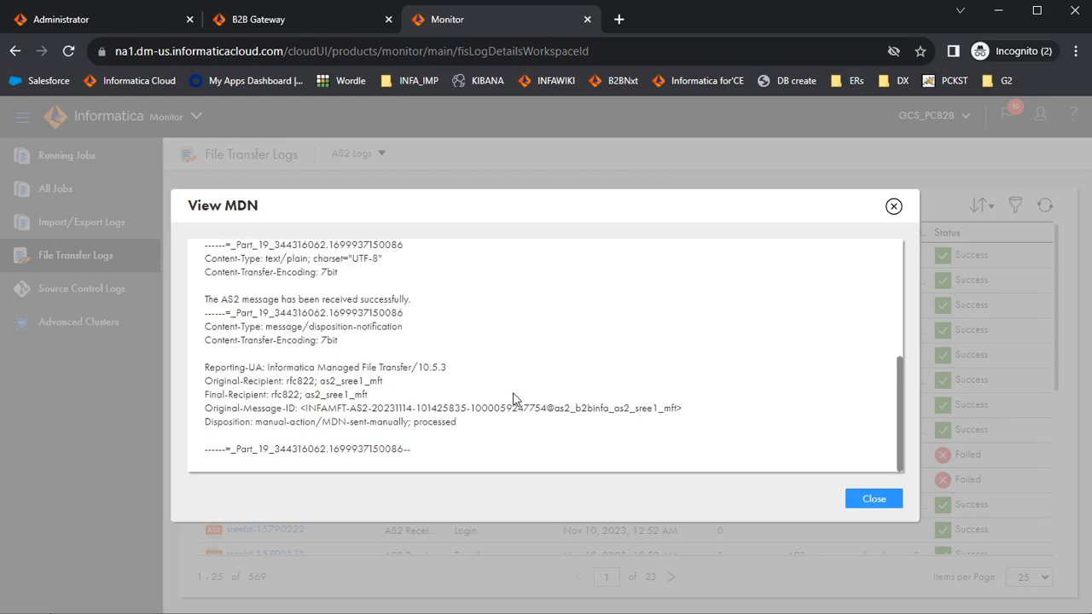
scroll(513, 398, "up", 5)
left_click(894, 205)
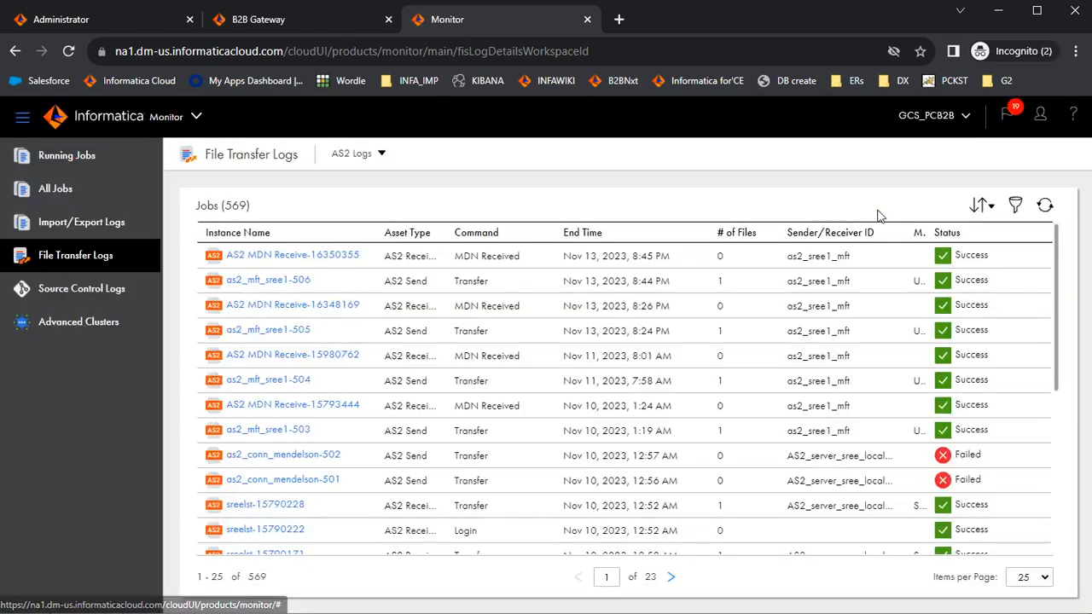